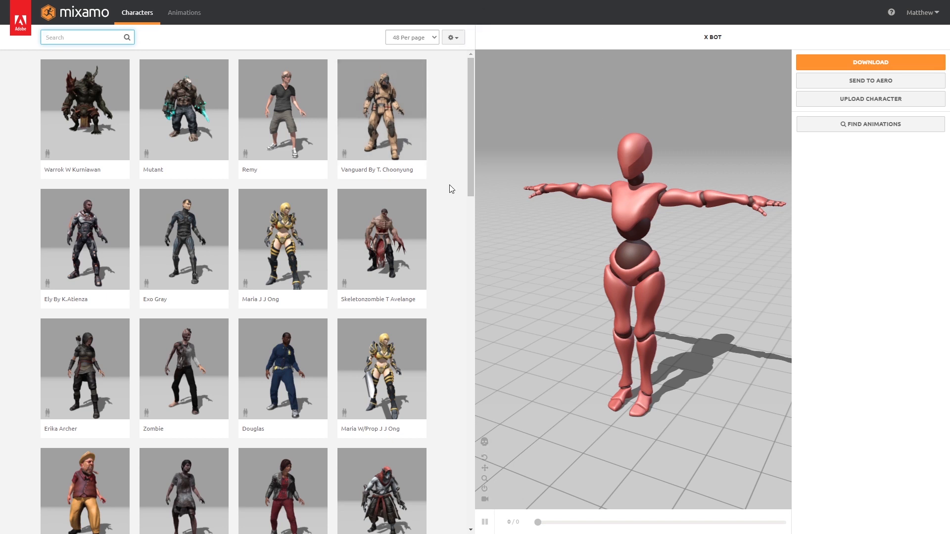
Step: Search the character library for "swat" and load the Swat character in the preview
scroll(449, 188, "down", 1)
scroll(449, 196, "up", 1)
scroll(296, 217, "down", 4)
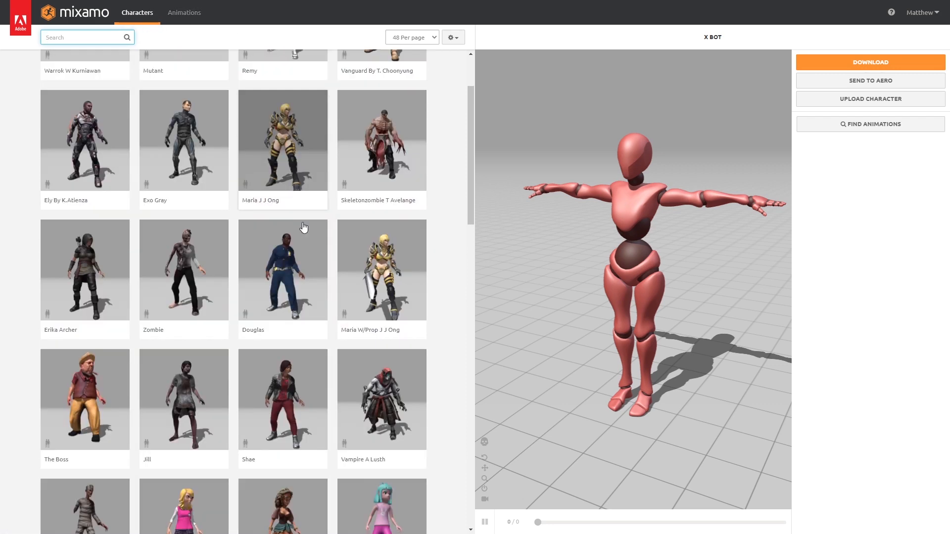
scroll(395, 257, "down", 20)
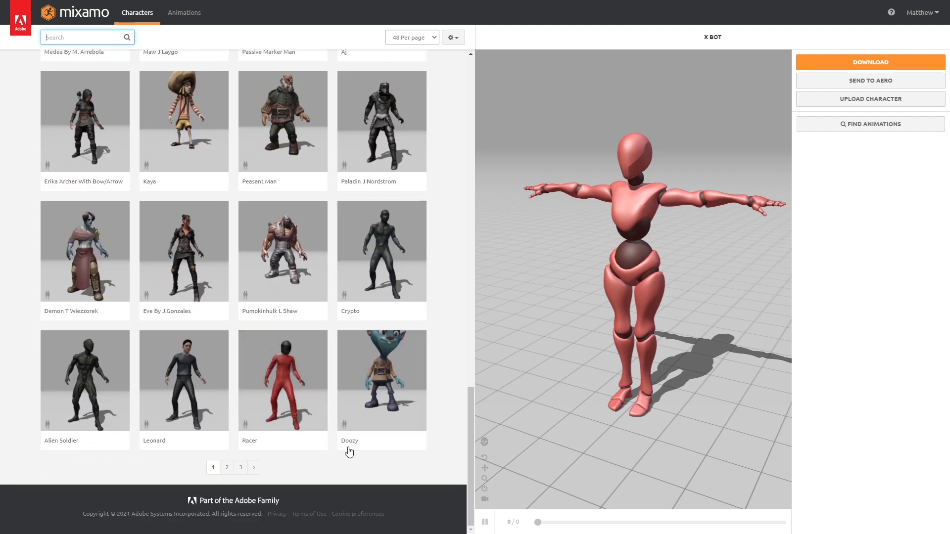
scroll(366, 446, "up", 7)
scroll(373, 445, "up", 16)
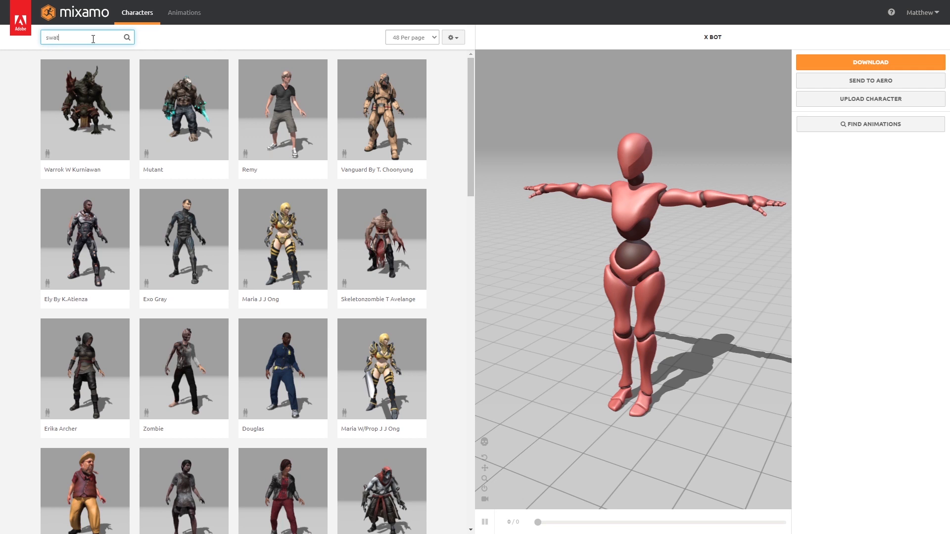
key("Return")
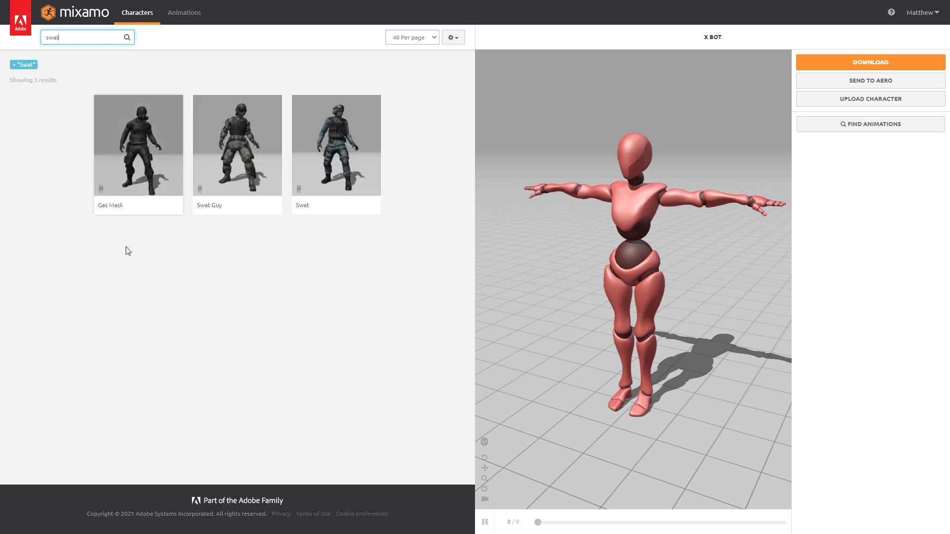
left_click(353, 147)
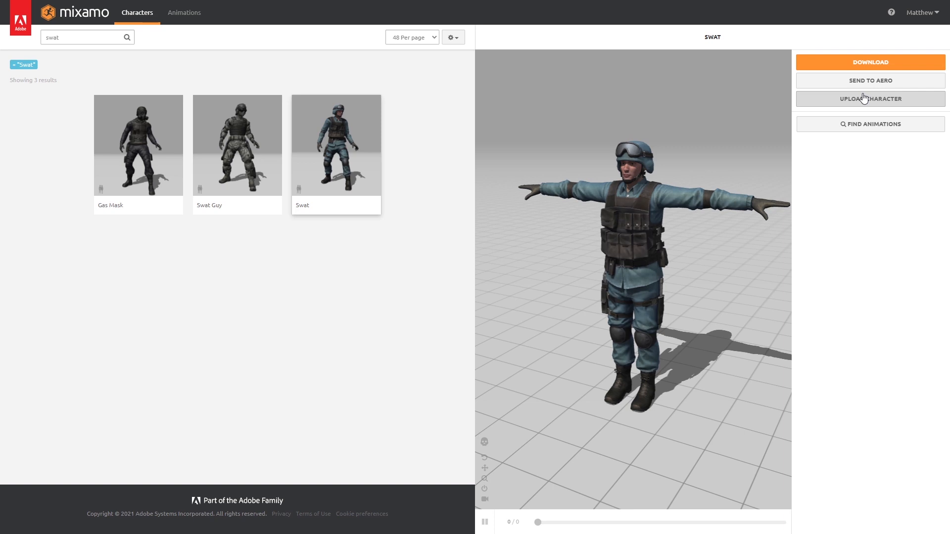
mouse_move(717, 249)
left_mouse_down()
mouse_move(696, 260)
mouse_move(591, 260)
mouse_move(865, 251)
mouse_move(735, 251)
left_mouse_up()
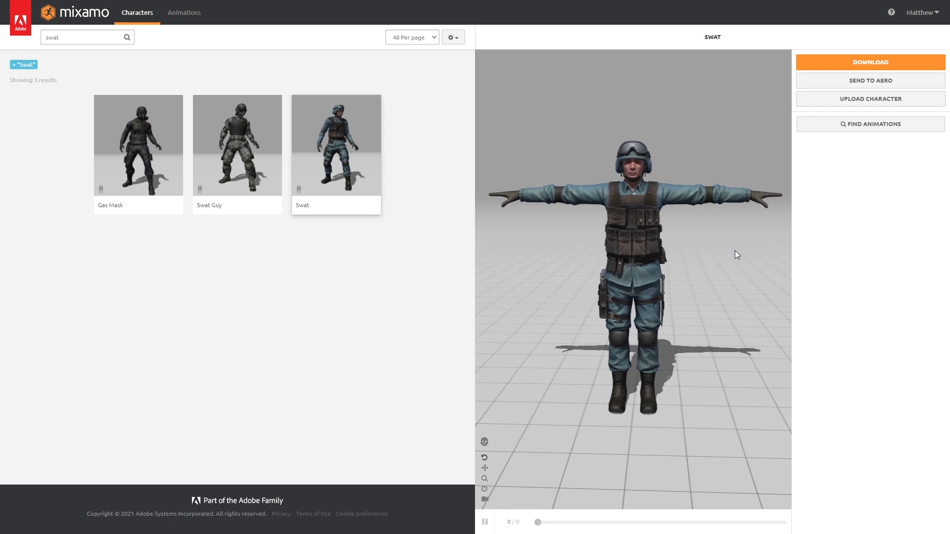
Step: Start downloading the Swat character in FBX Binary(.fbx) format with the T-pose
left_click(892, 63)
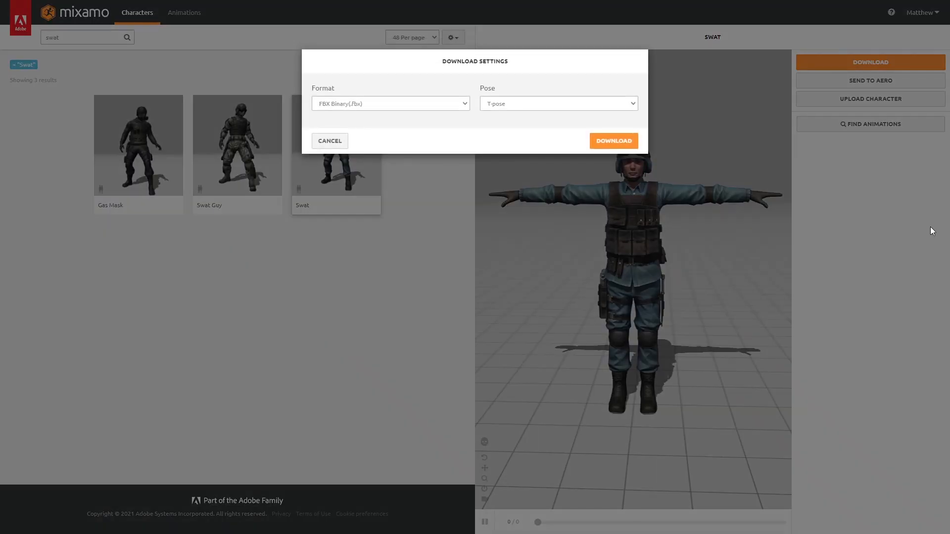
left_click(359, 103)
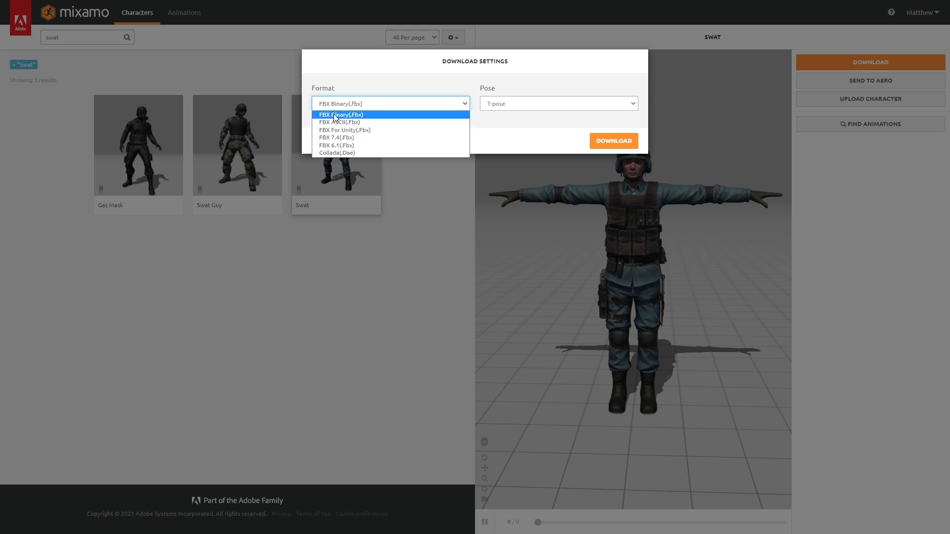
left_click(395, 103)
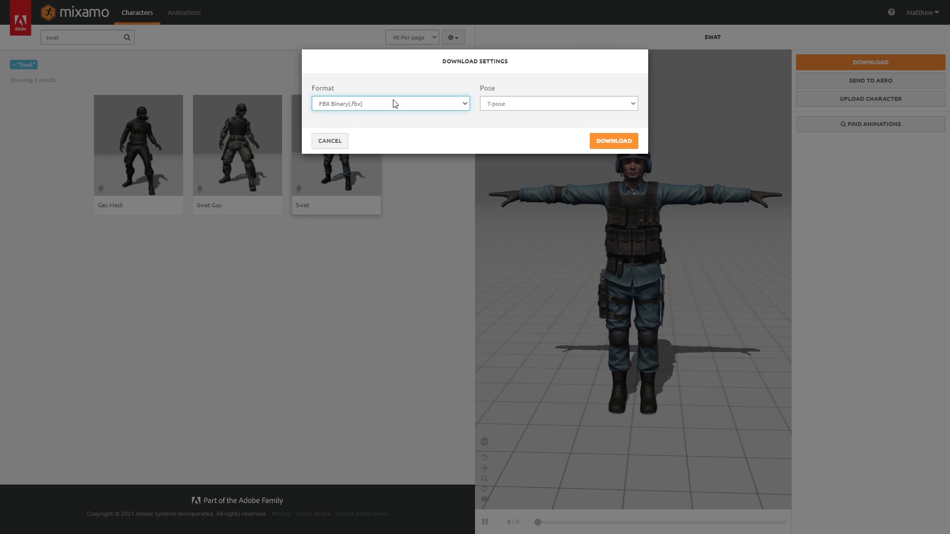
left_click(505, 104)
left_click(505, 103)
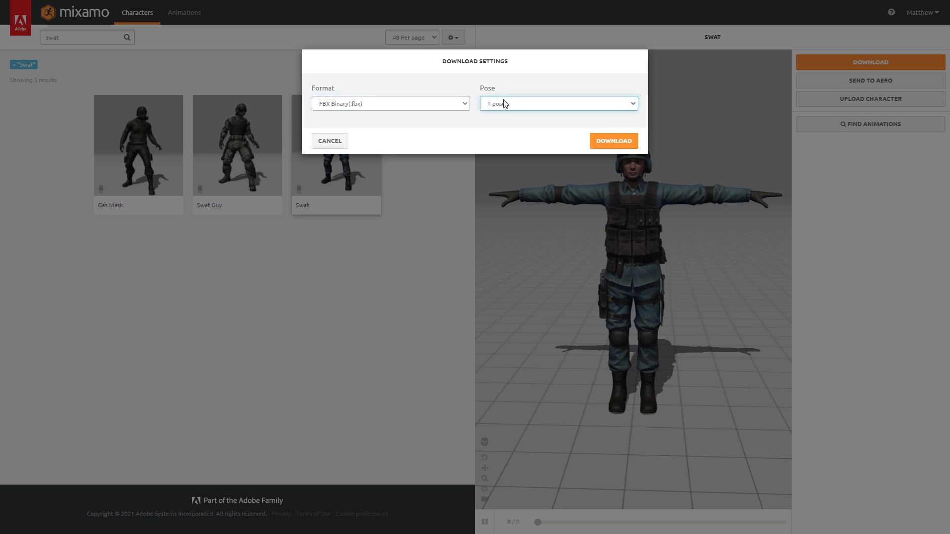
left_click(605, 141)
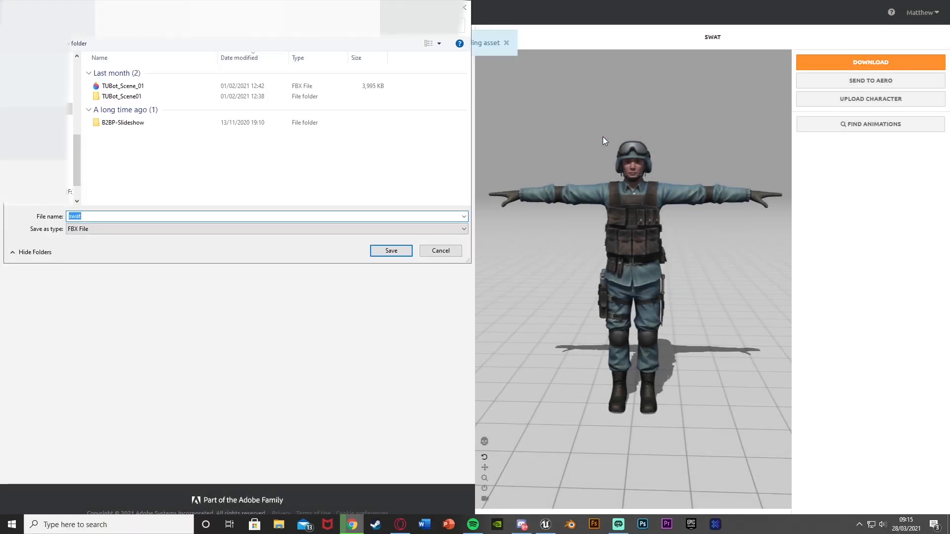
Step: Save the character as the FBX file swat in a folder on the F: drive and dismiss the download notice
scroll(39, 179, "down", 1)
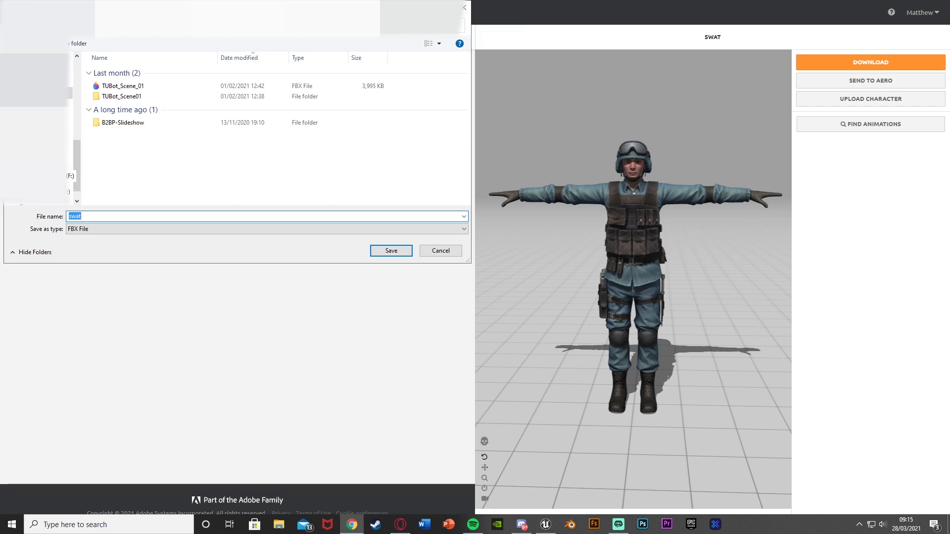
left_click(54, 176)
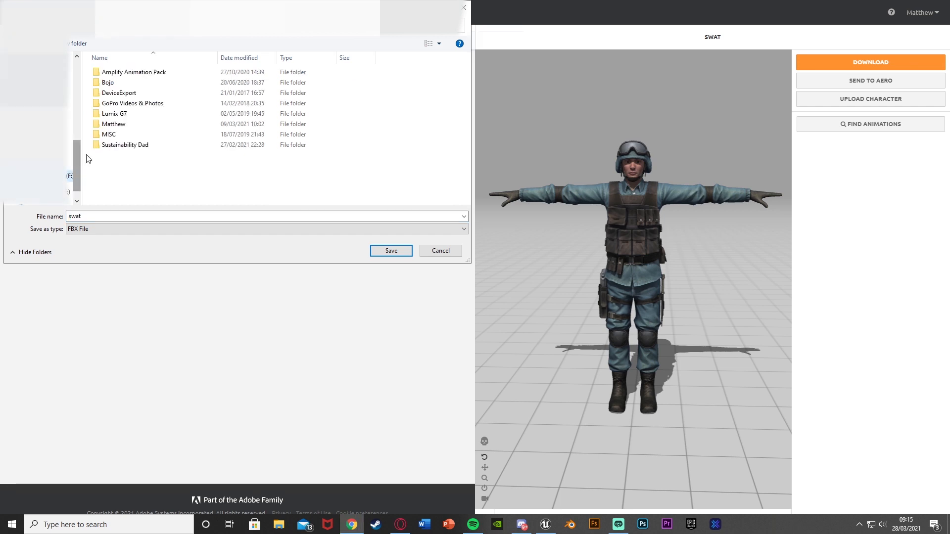
double_click(123, 83)
left_click(138, 219)
left_click(388, 252)
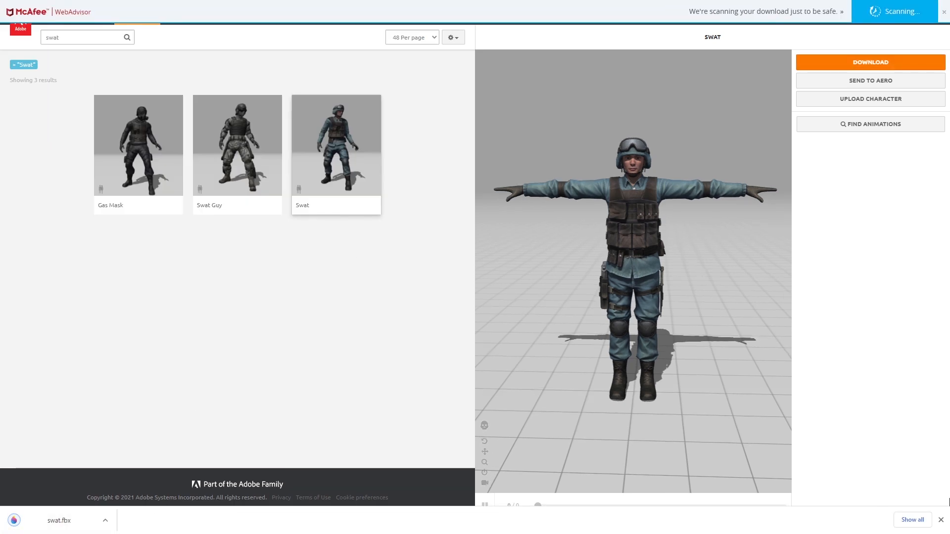
left_click(940, 520)
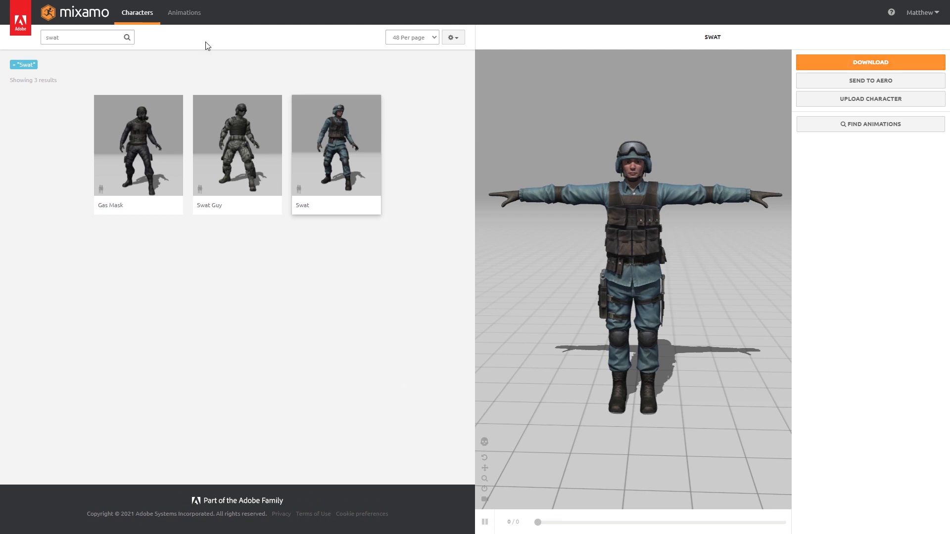
Step: Switch to the animation library and replace the swat search with "idle"
left_click(189, 20)
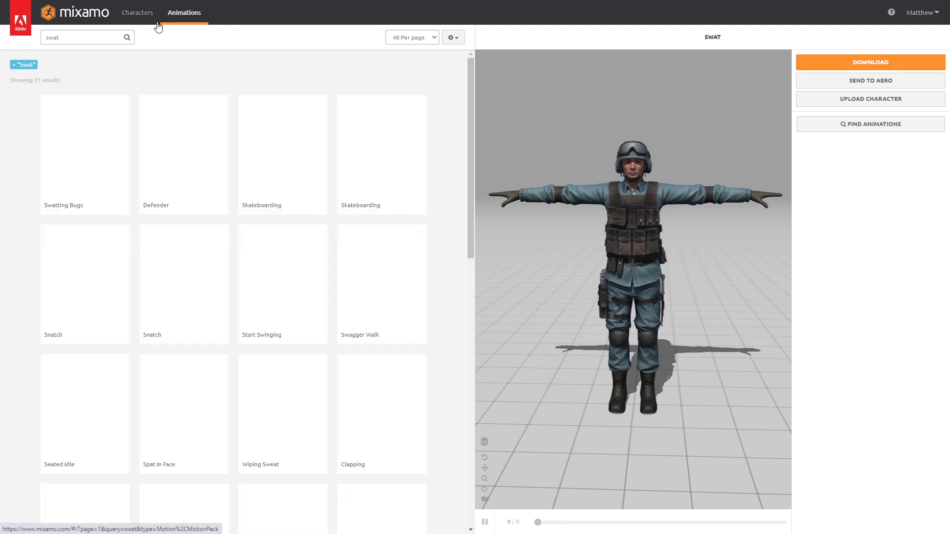
left_click(88, 35)
key("ctrl+a")
key("BackSpace")
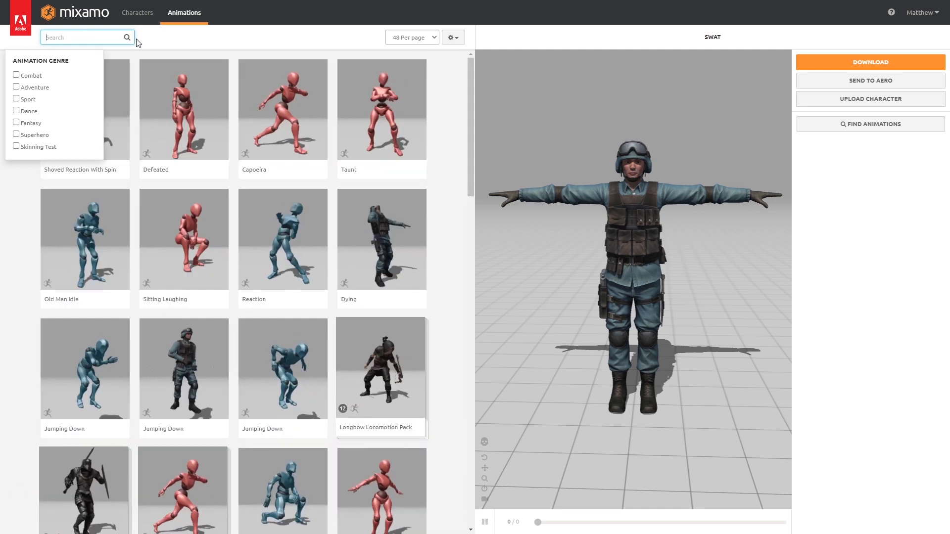
left_click(211, 46)
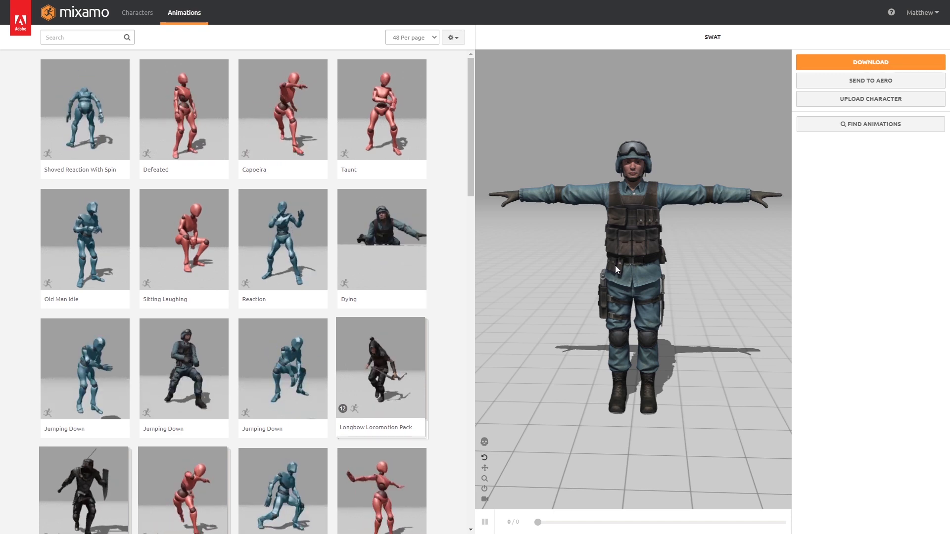
left_click(97, 39)
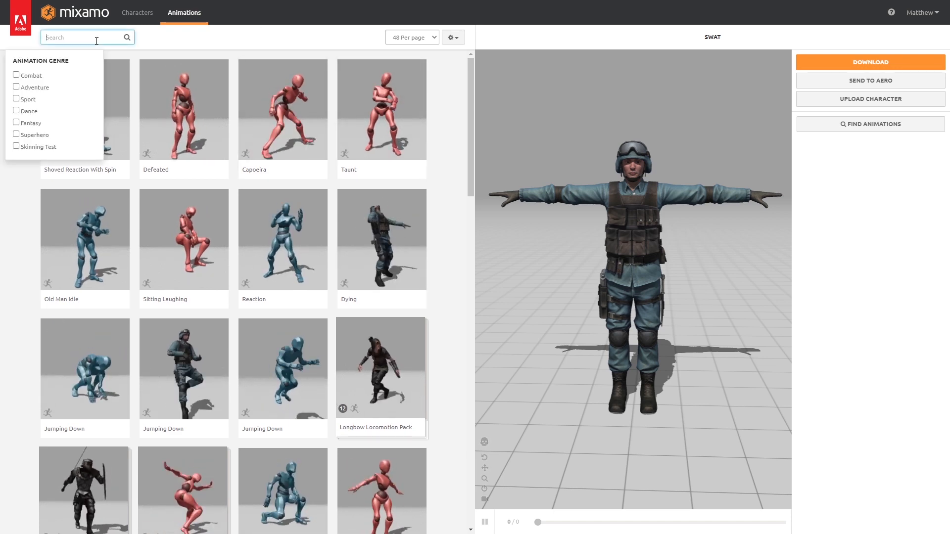
type("idle")
key("Return")
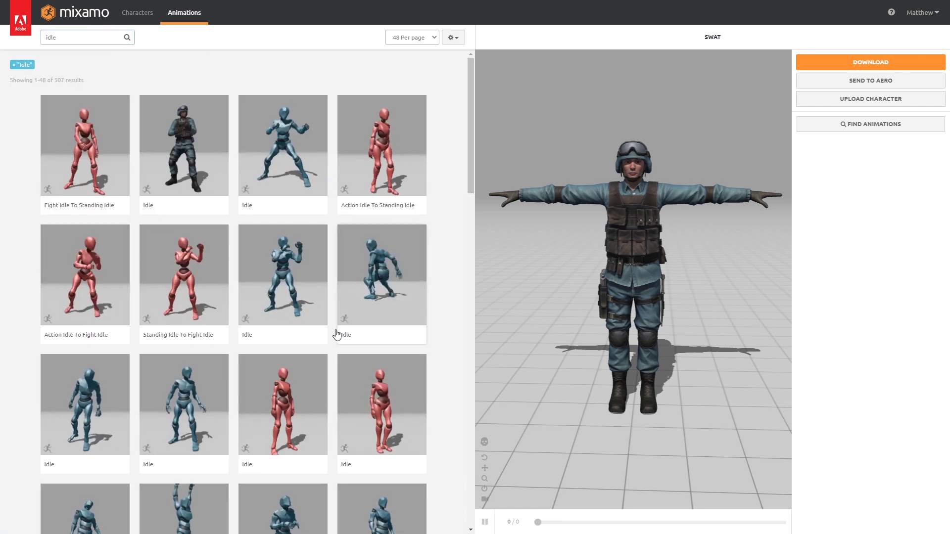
Step: Apply the Idle animation that is third in the row starting with Gestures Pack Basic to the Swat character
scroll(376, 322, "down", 15)
scroll(375, 321, "up", 15)
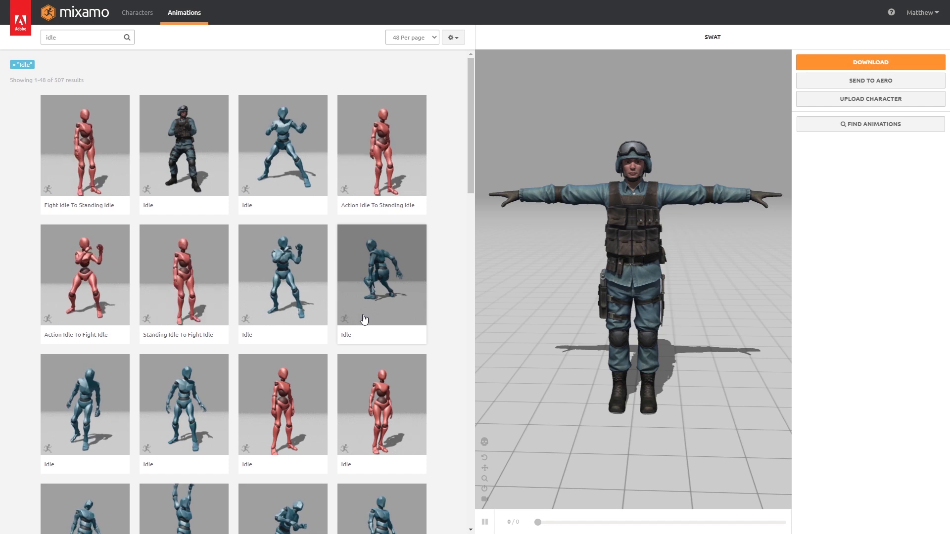
scroll(369, 317, "down", 1)
scroll(367, 316, "down", 1)
scroll(276, 331, "down", 14)
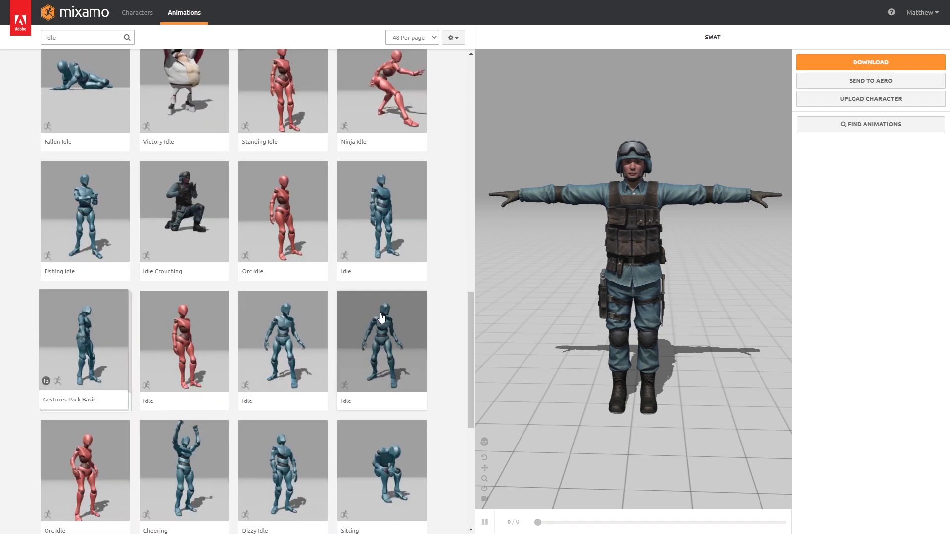
left_click(276, 331)
scroll(276, 330, "down", 1)
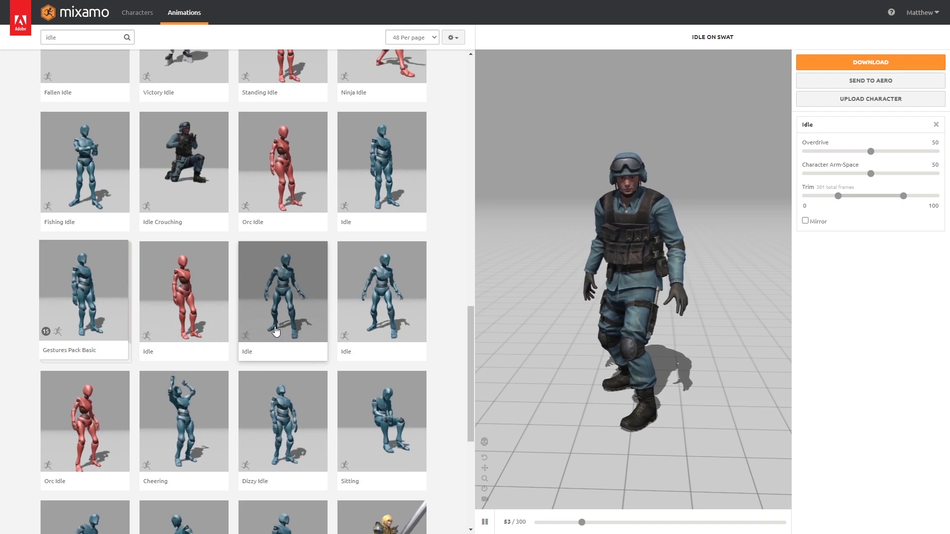
mouse_move(708, 290)
left_mouse_down()
mouse_move(583, 286)
mouse_move(733, 288)
mouse_move(705, 299)
left_mouse_up()
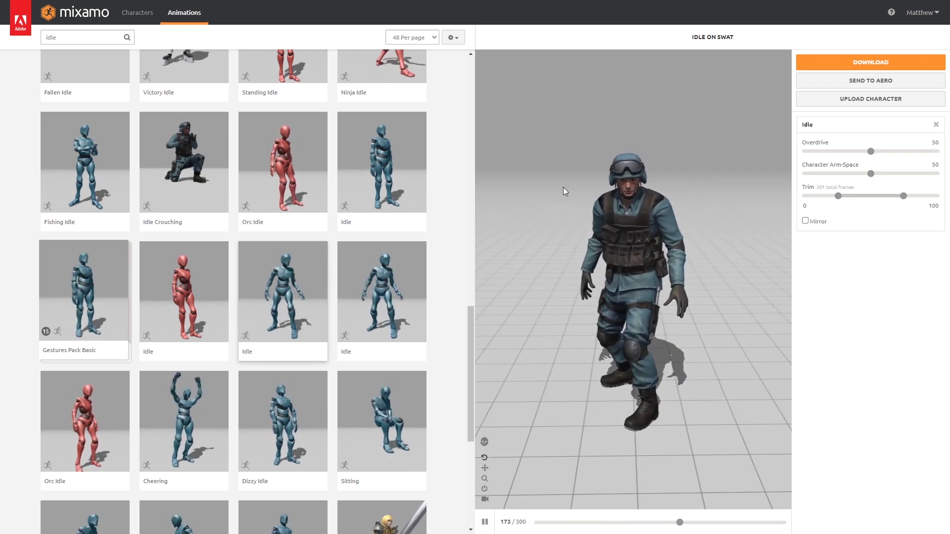
Step: Try the Idle animation's Overdrive at 77 and at 28, and reset it to its default
left_click_drag(871, 151, 906, 152)
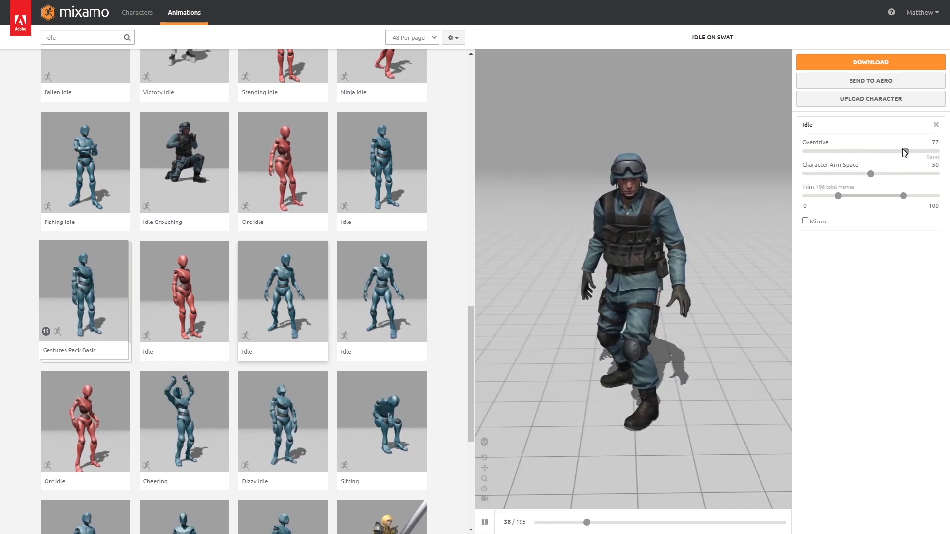
left_click_drag(905, 151, 842, 151)
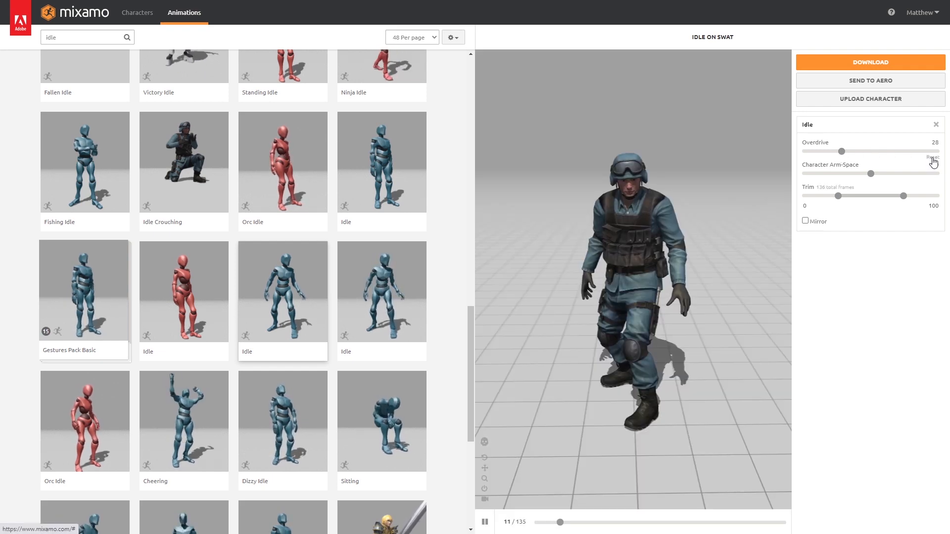
left_click(932, 157)
Step: Try both extremes of Character Arm-Space before restoring 50, and toggle Mirror on and off
left_click_drag(870, 174, 938, 177)
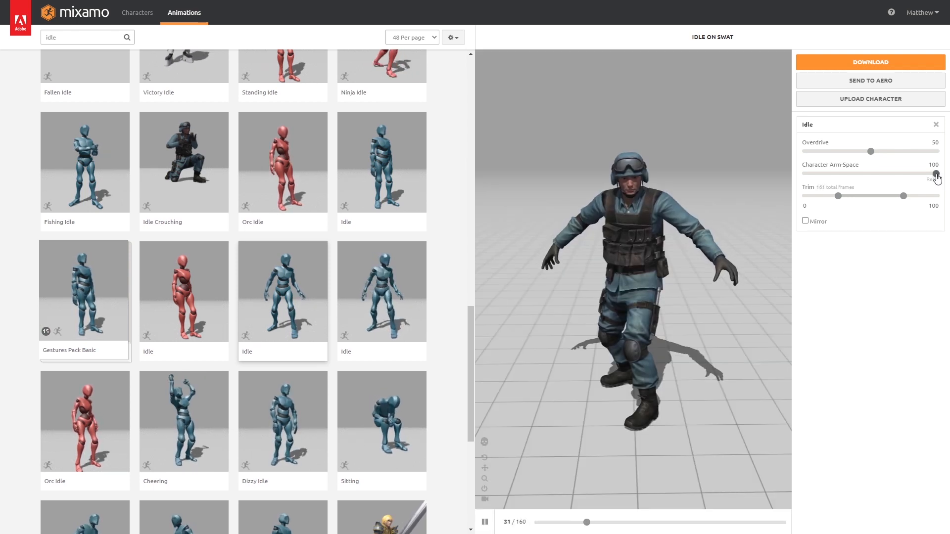
left_click_drag(936, 175, 749, 178)
left_click(871, 174)
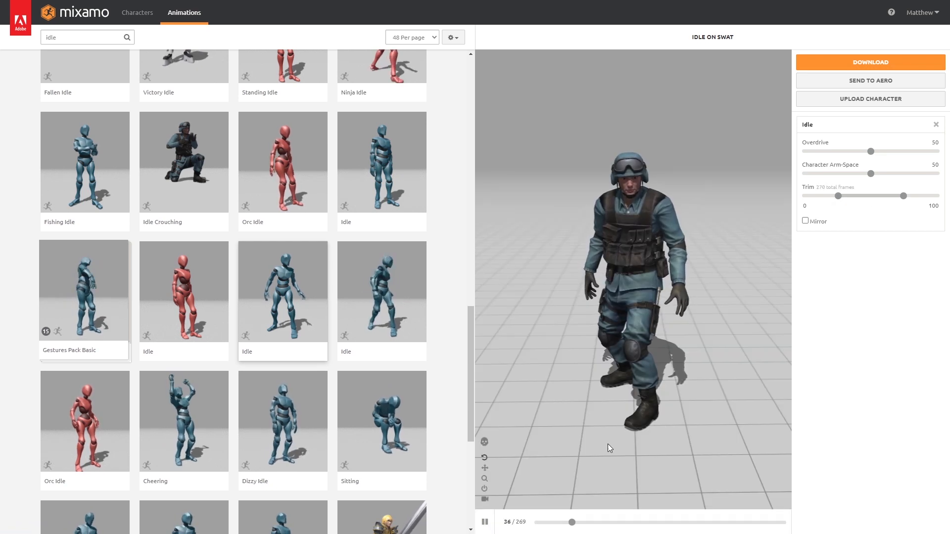
left_click(805, 221)
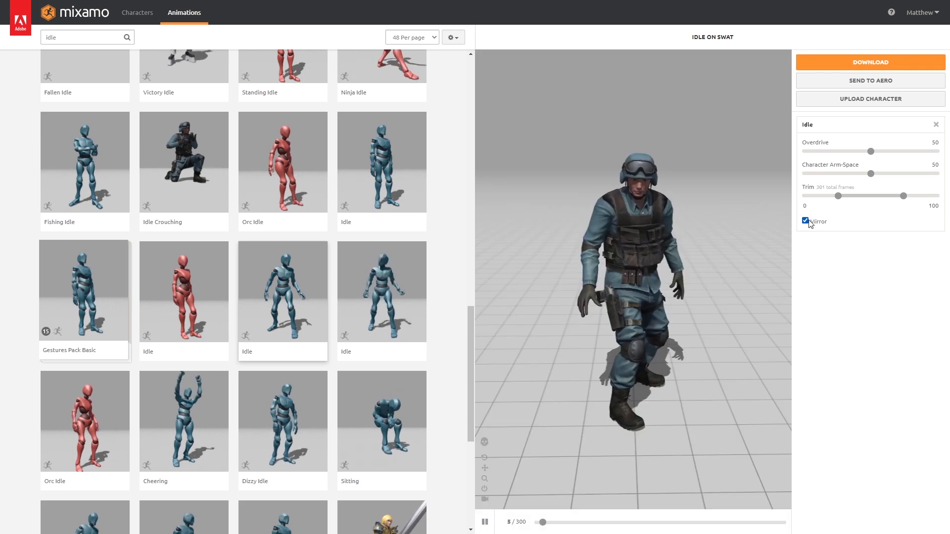
left_click(805, 222)
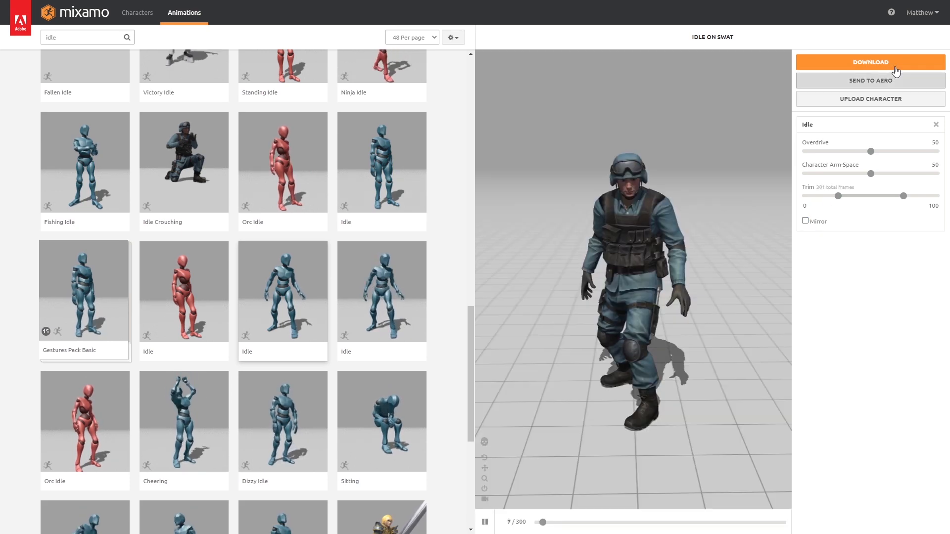
Step: Start downloading the Idle animation in FBX Binary(.fbx) format with the Skin option set to Without Skin
left_click(888, 62)
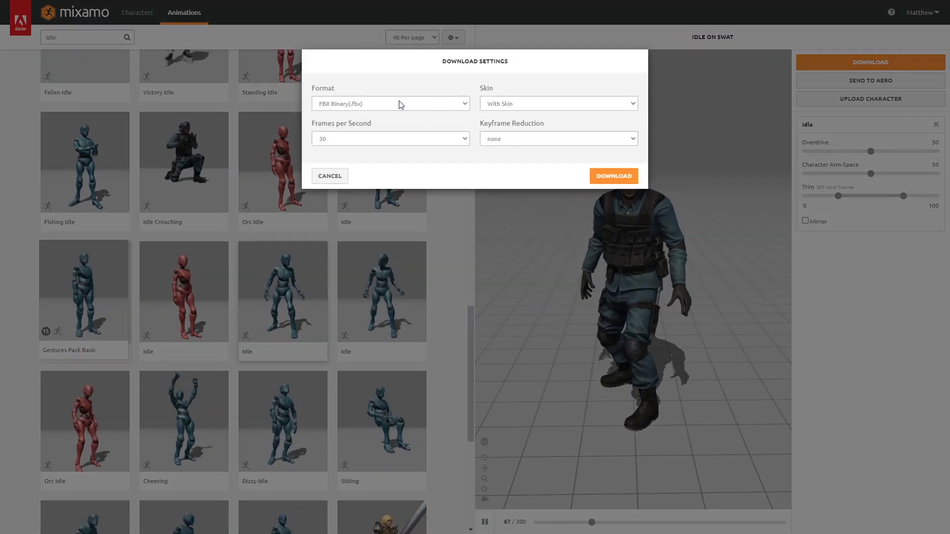
left_click(376, 104)
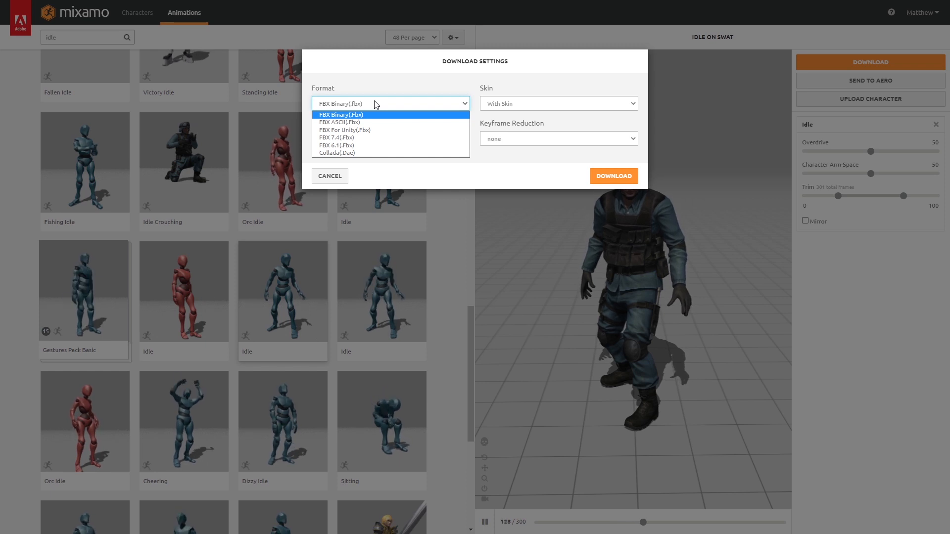
left_click(376, 114)
left_click(537, 106)
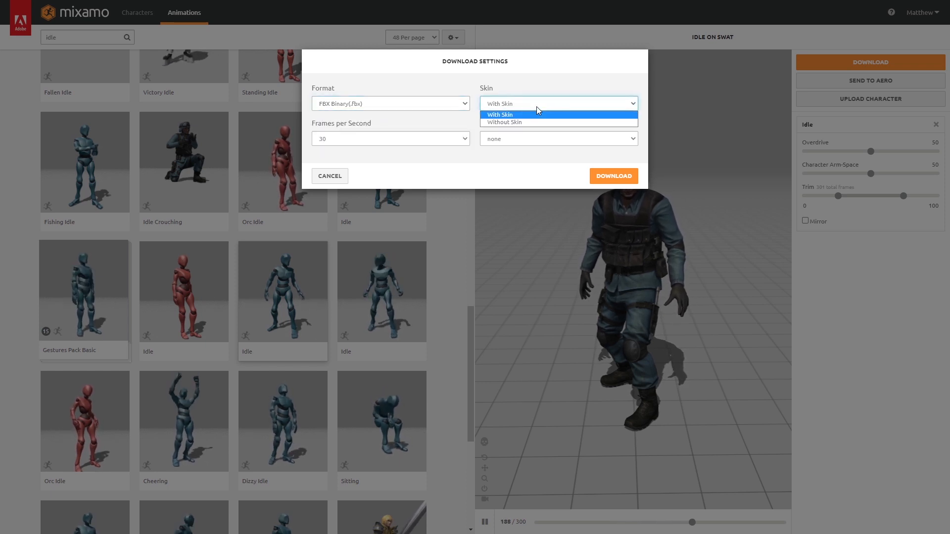
left_click(520, 123)
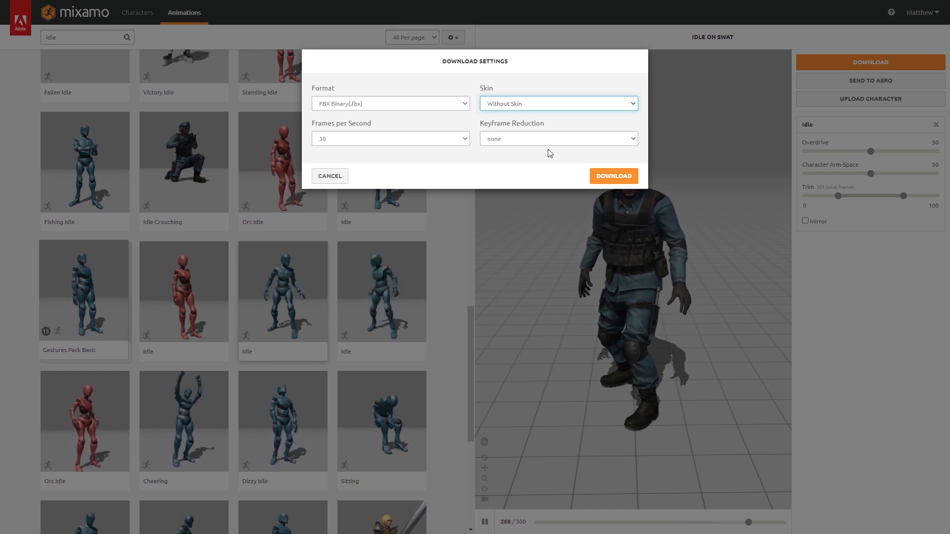
left_click(614, 177)
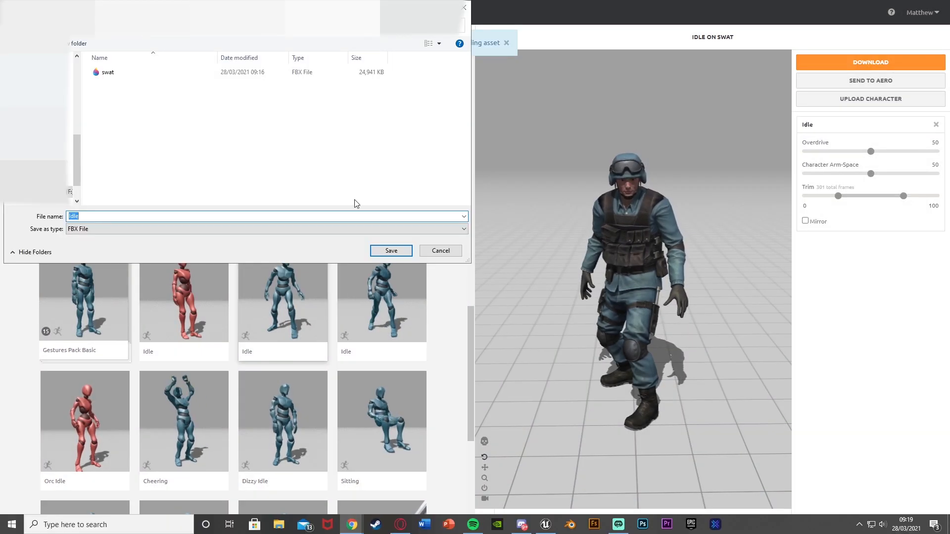
Step: Save the downloaded Idle animation as an FBX file named Idle in the folder that holds swat
left_click(401, 254)
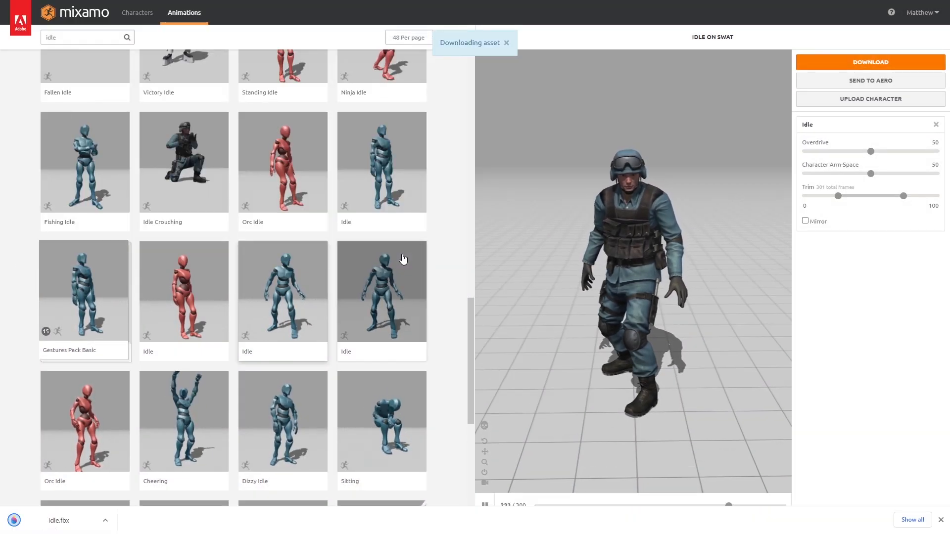
Step: Search the animation library for walking and look through the results for a suitable walk
left_click(68, 37)
type("walking")
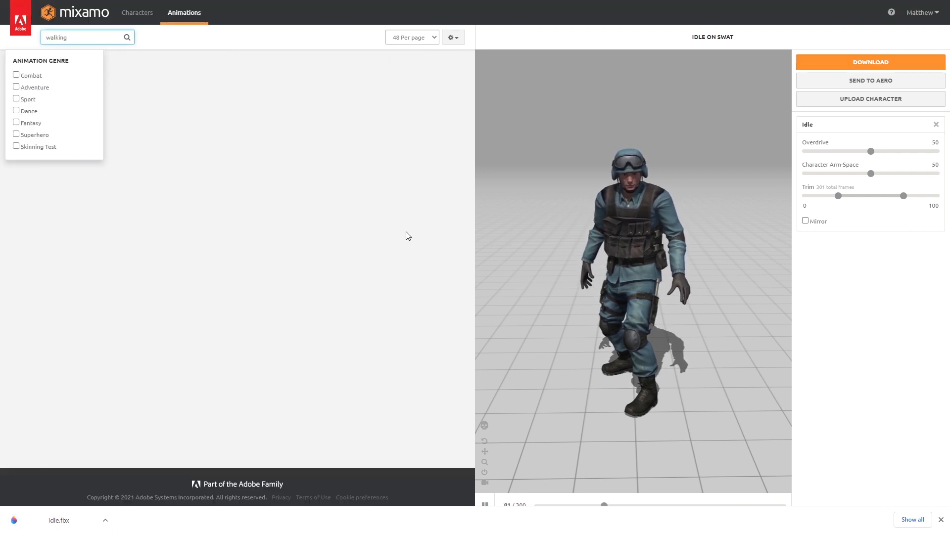
scroll(220, 134, "down", 2)
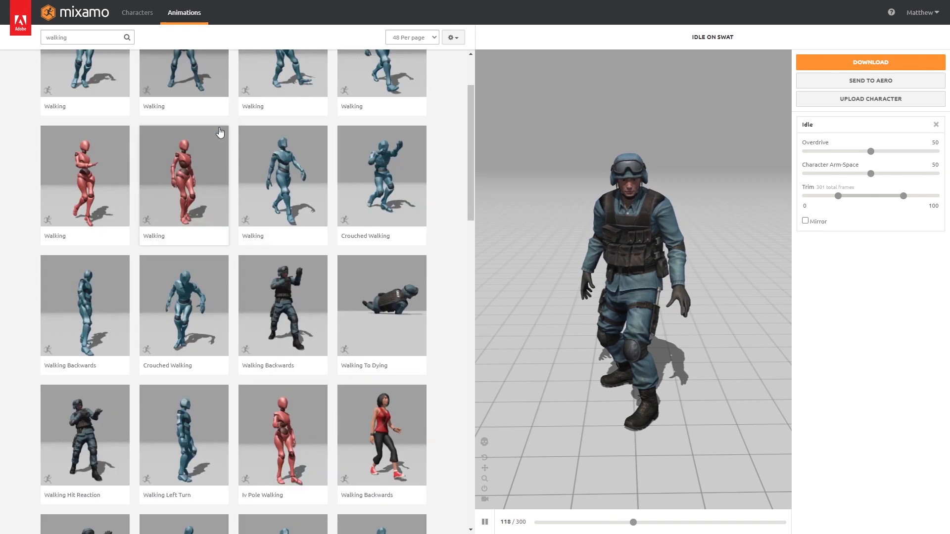
scroll(221, 133, "down", 3)
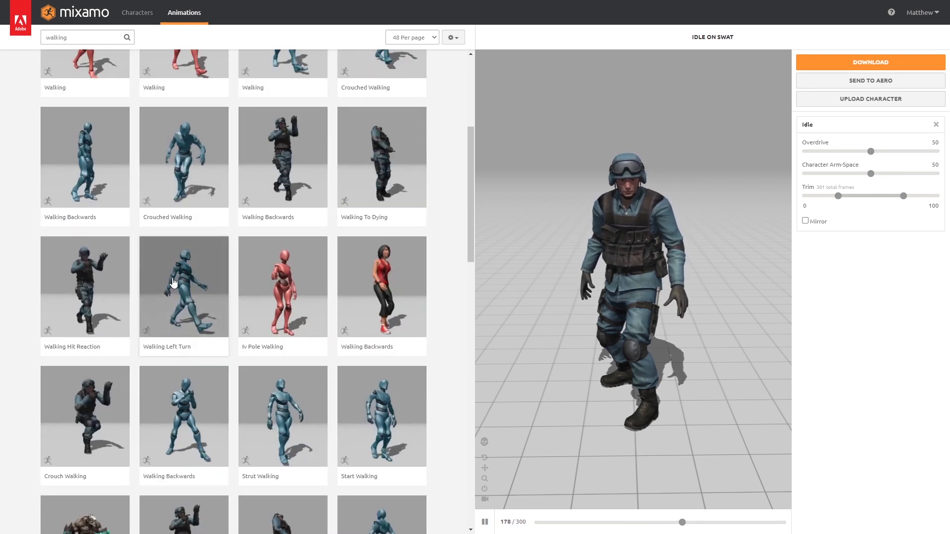
scroll(168, 295, "down", 6)
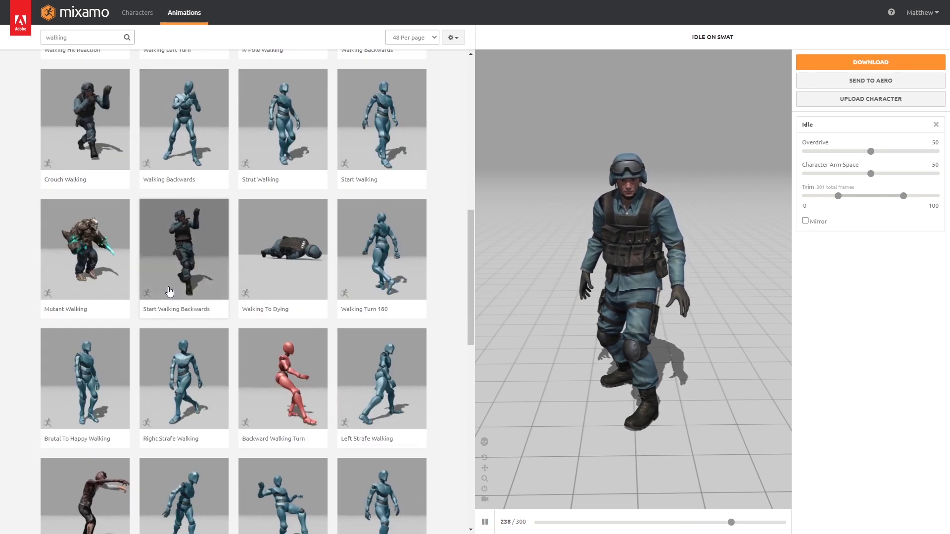
scroll(168, 291, "down", 1)
Step: Narrow the animation search to swagger walking
left_click(79, 38)
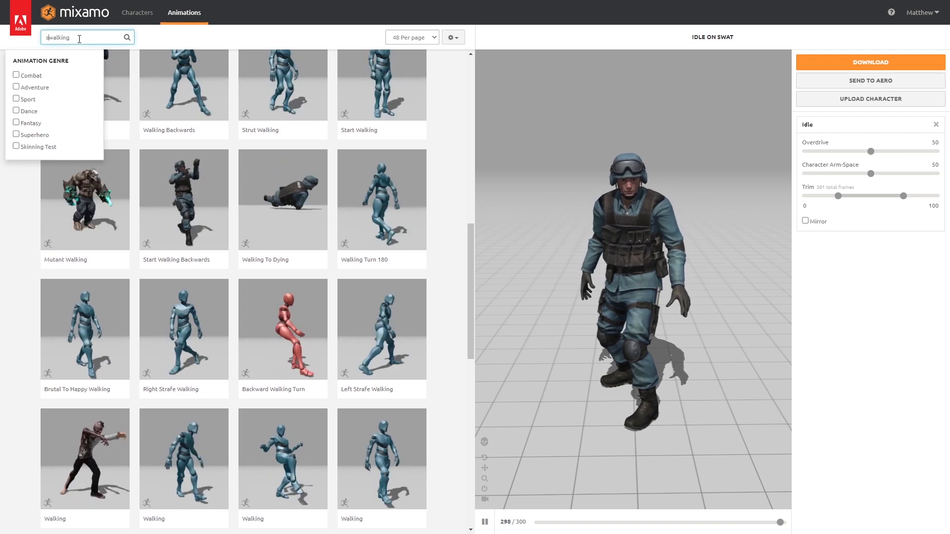
key("Home")
type("swagger")
key("Return")
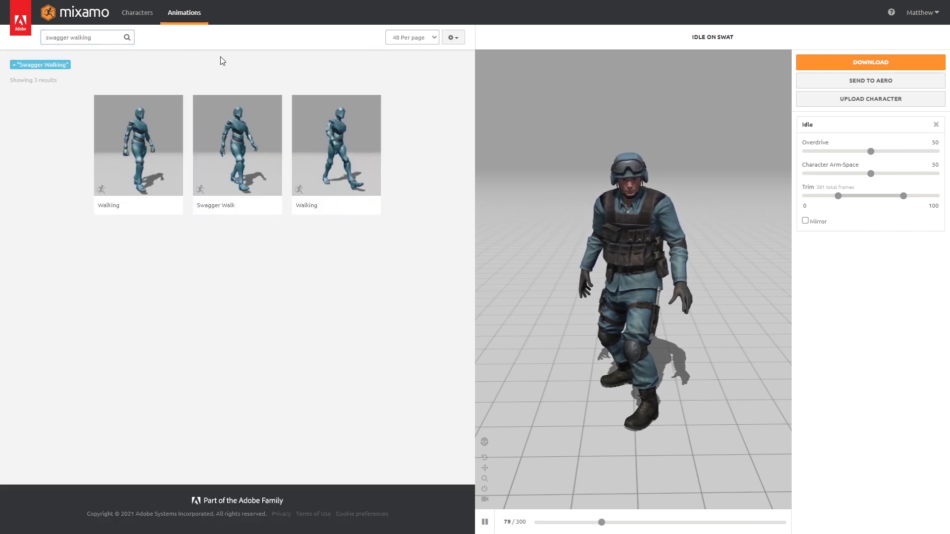
Step: Apply the Swagger Walk animation to the Swat character, enable In Place, and check the walk from several angles
left_click(221, 158)
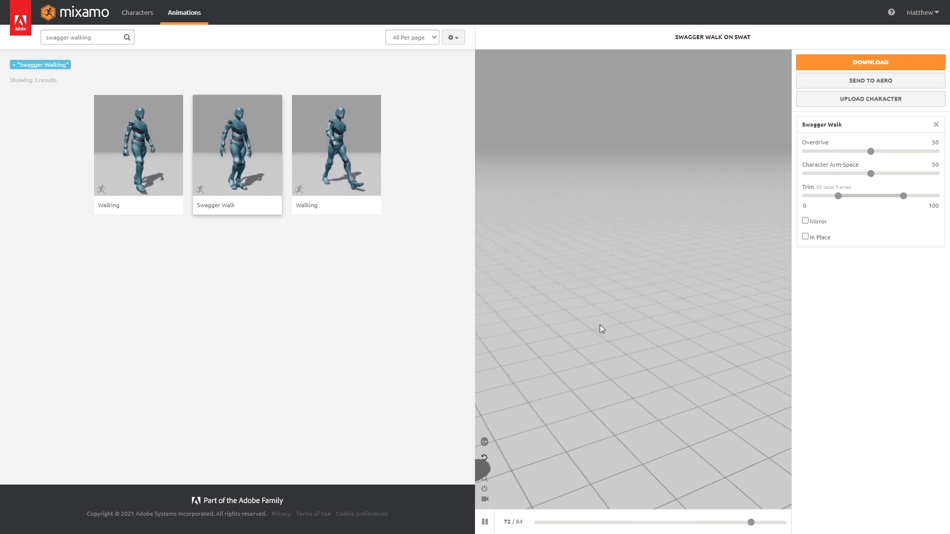
left_click_drag(599, 324, 471, 324)
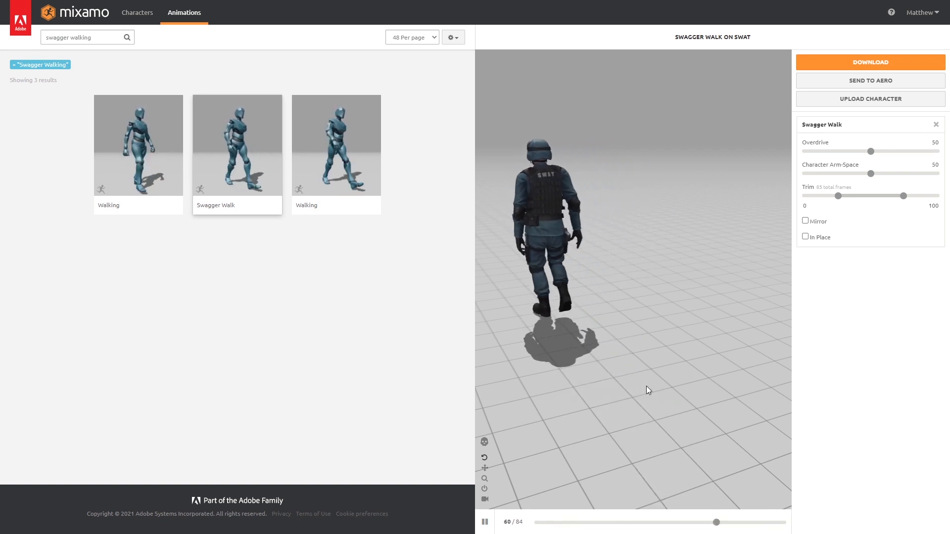
left_click_drag(591, 363, 753, 359)
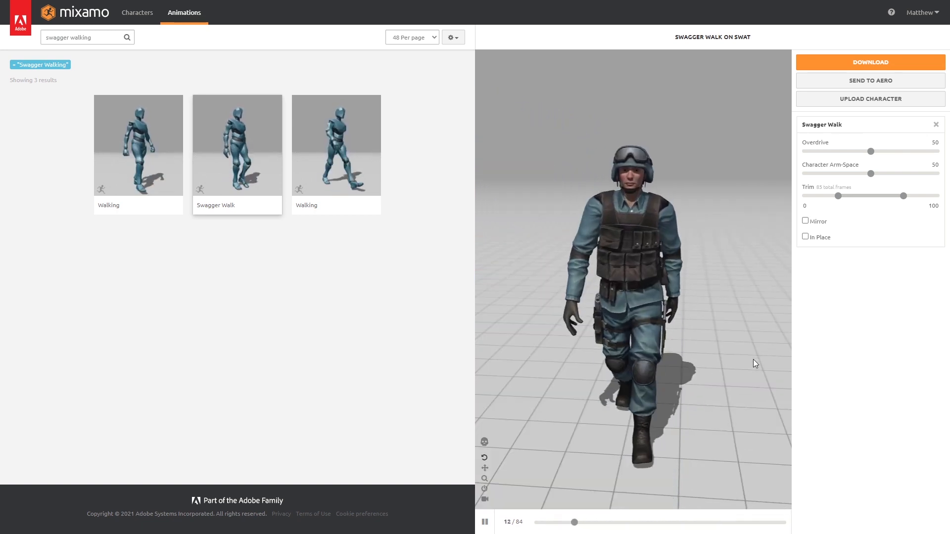
left_click(805, 236)
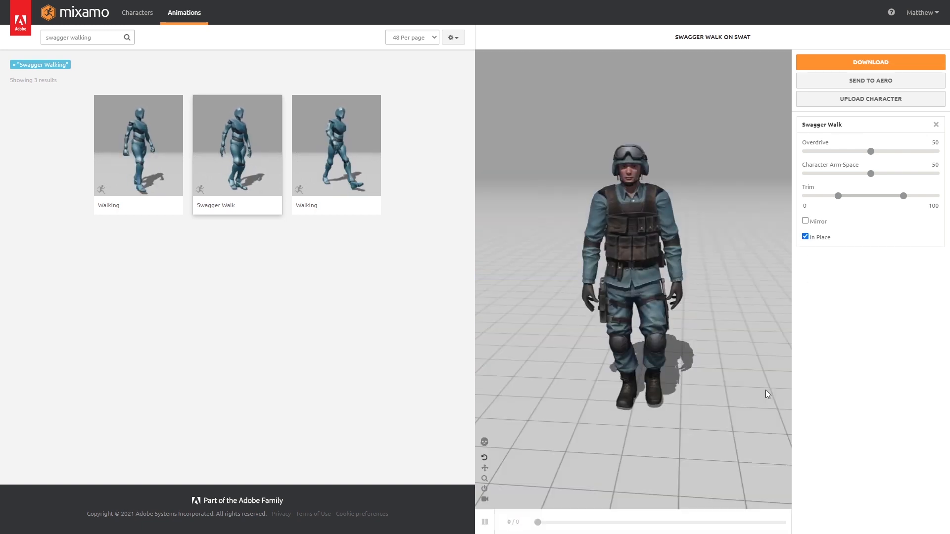
left_click_drag(765, 389, 703, 391)
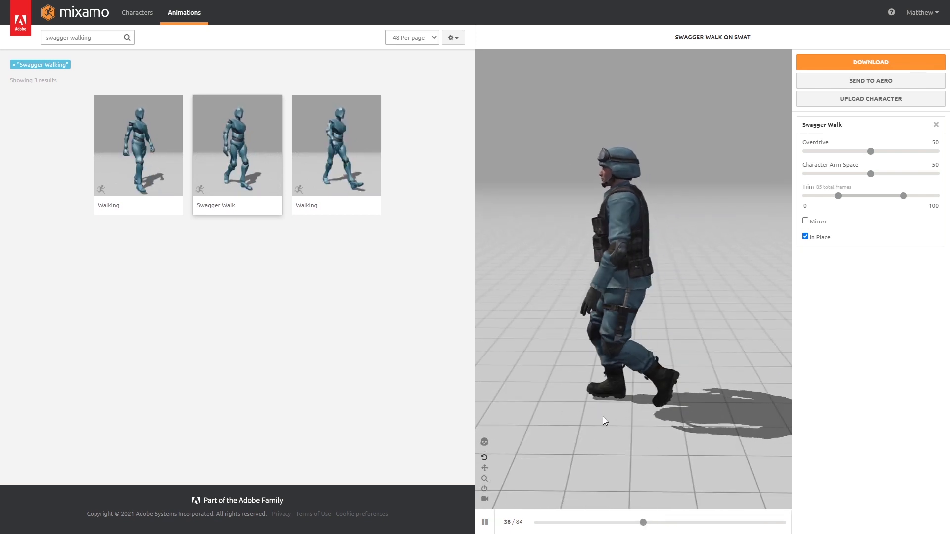
left_click_drag(602, 421, 699, 420)
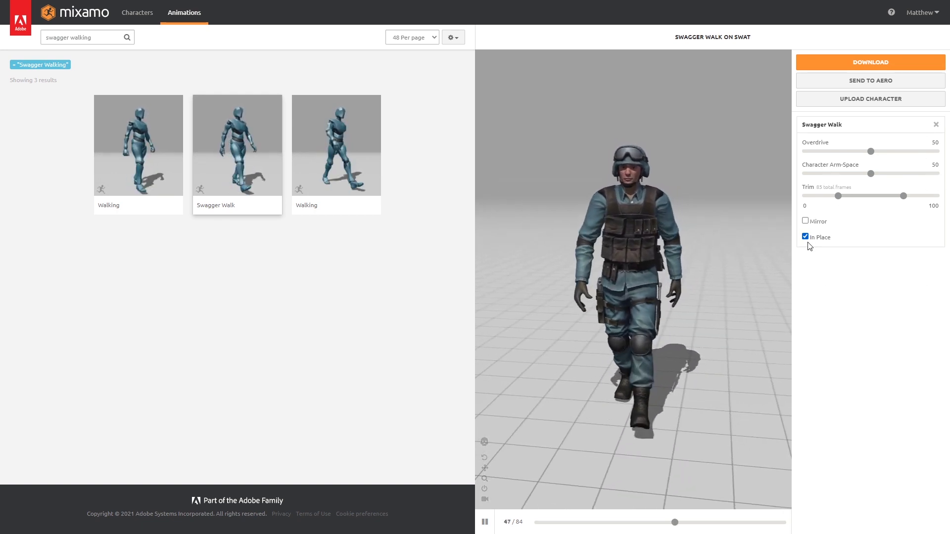
Step: Download the Swagger Walk animation as FBX Binary(.fbx), Without Skin, at 30 frames per second, and save it as Swagger Walk
left_click(882, 65)
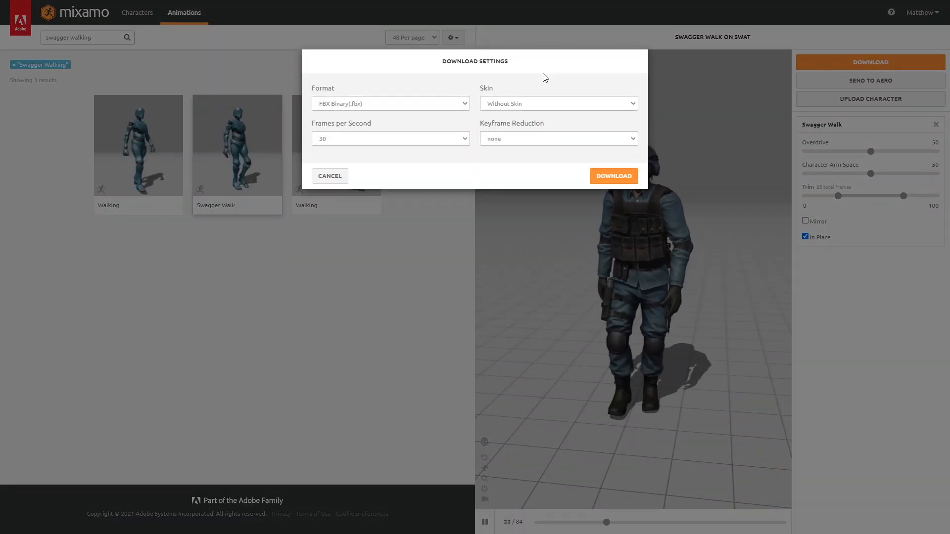
left_click(613, 177)
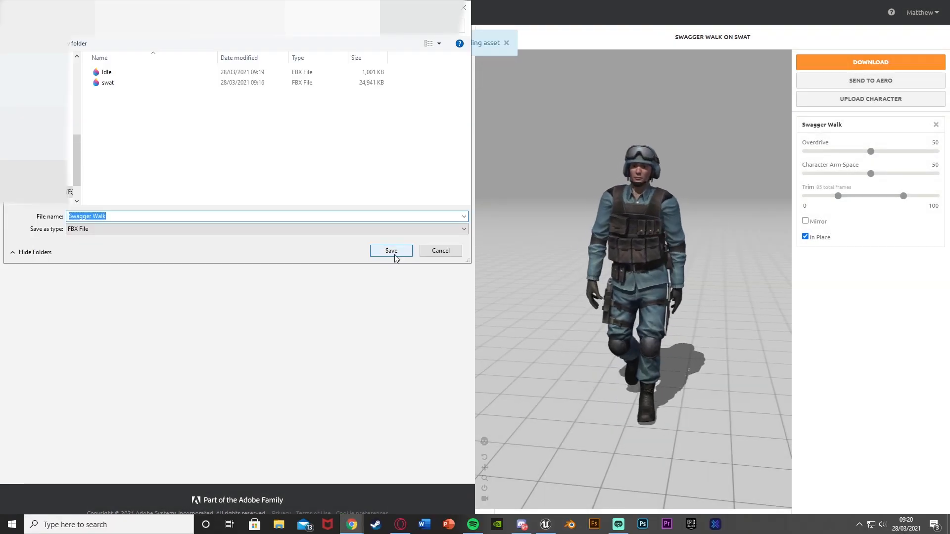
key("Return")
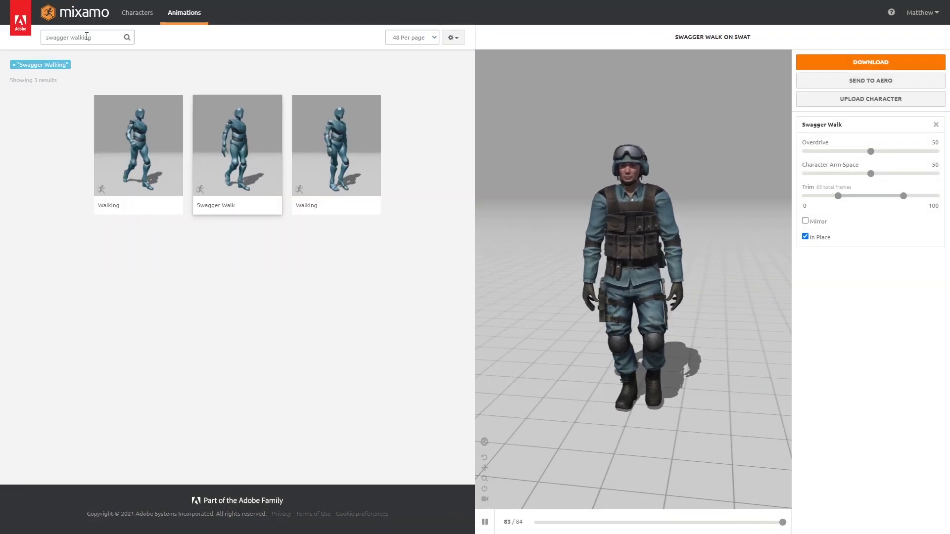
Step: Search the animation library for running
left_click(87, 37)
type("run")
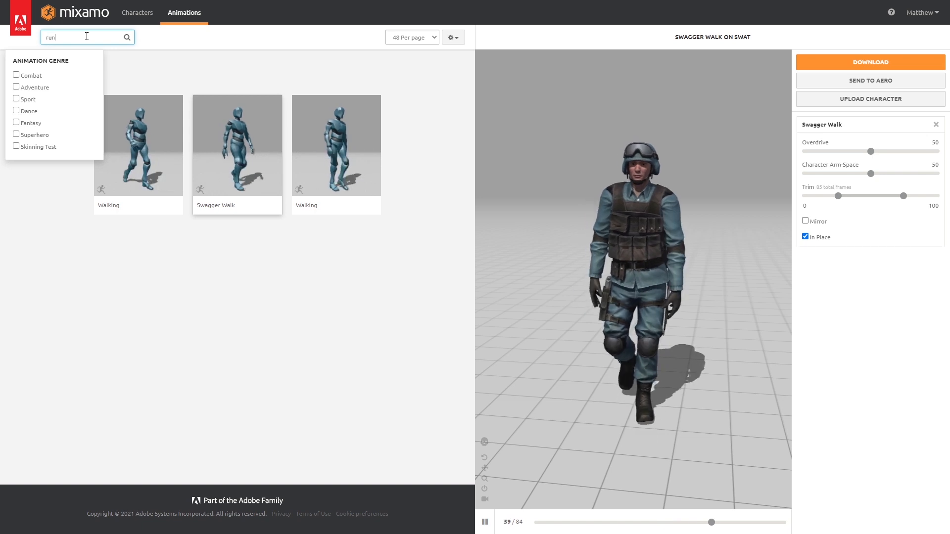
type("ning")
left_click(329, 52)
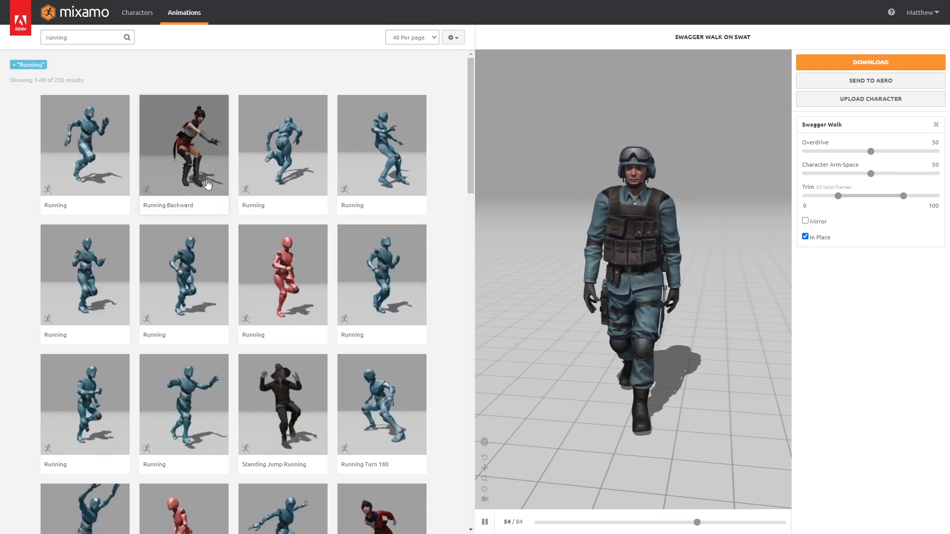
Step: Try the first Running animation in the results on the Swat character with In Place enabled
scroll(339, 212, "down", 2)
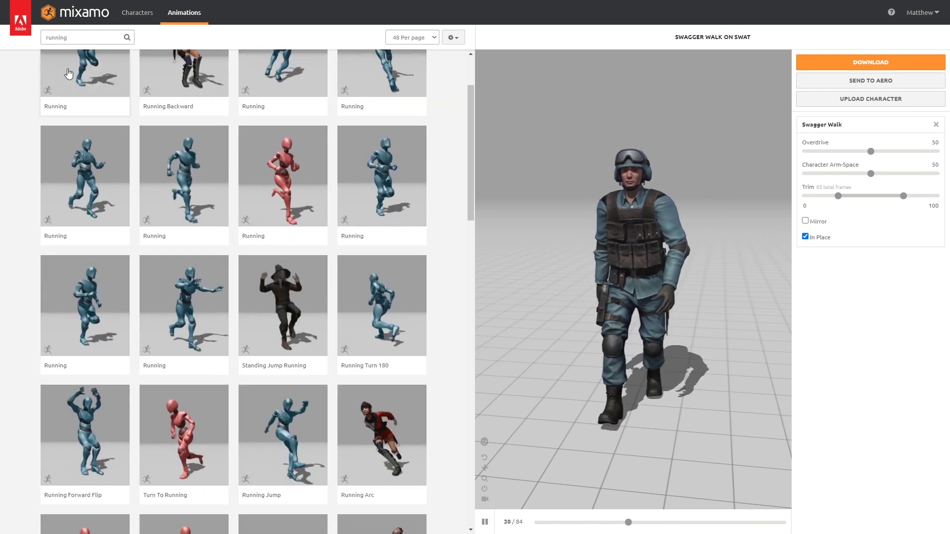
left_click(69, 74)
left_click(804, 281)
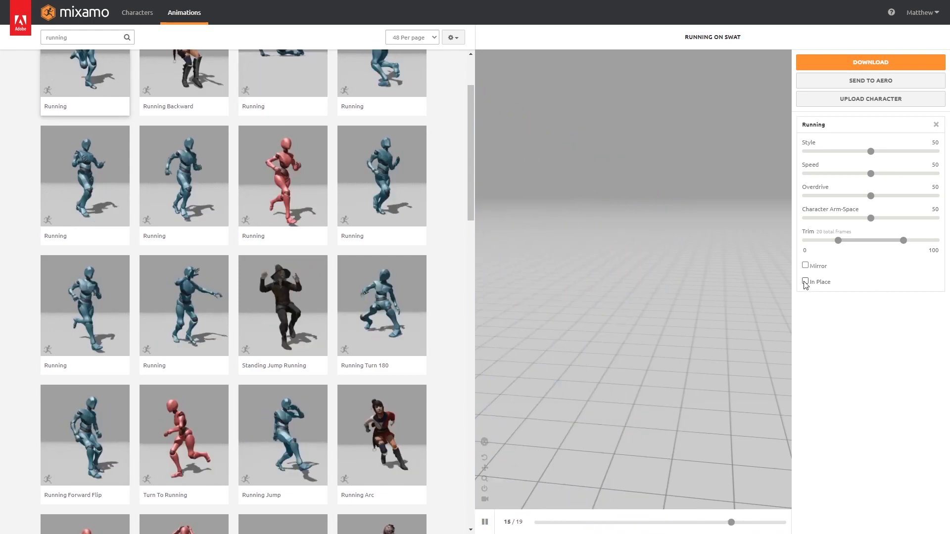
left_click(805, 281)
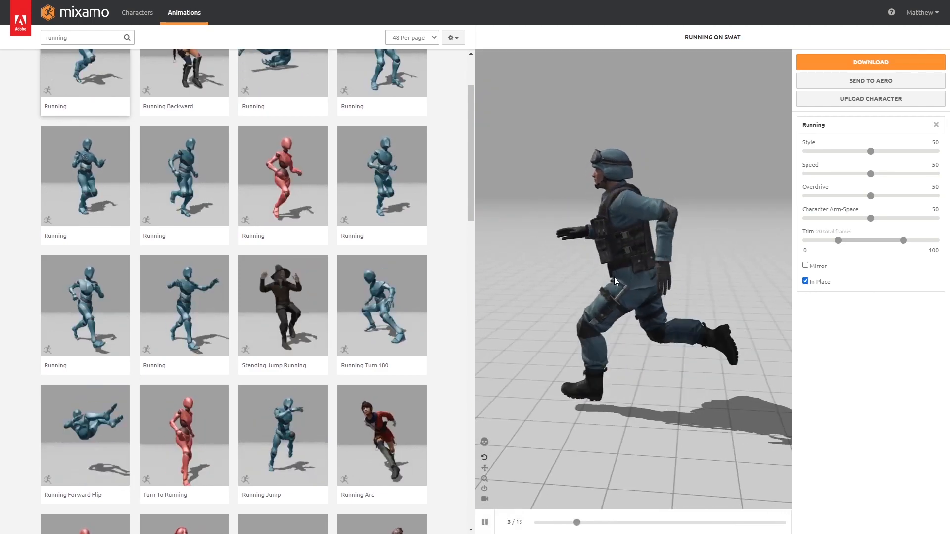
left_click_drag(615, 281, 662, 277)
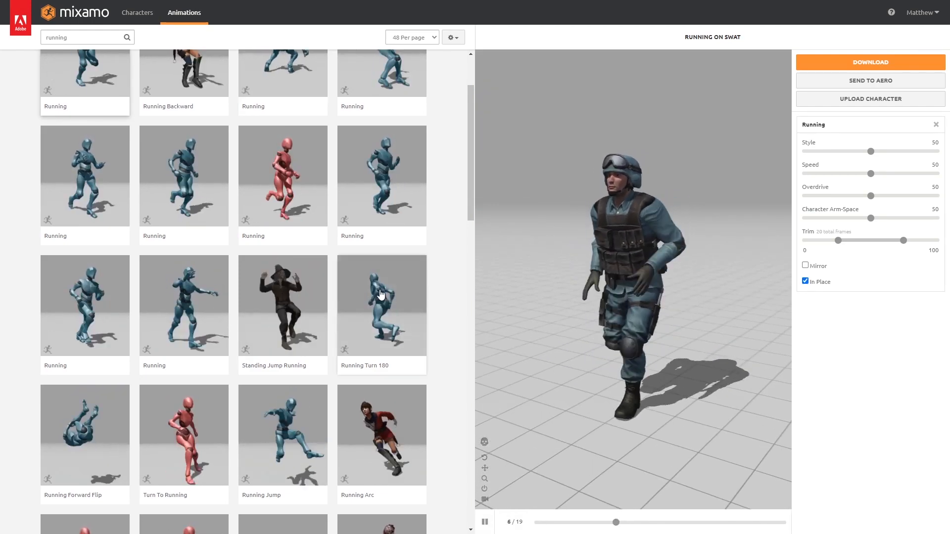
Step: Try the Running animation at the end of the second results row with In Place enabled
scroll(381, 294, "down", 1)
left_click(371, 167)
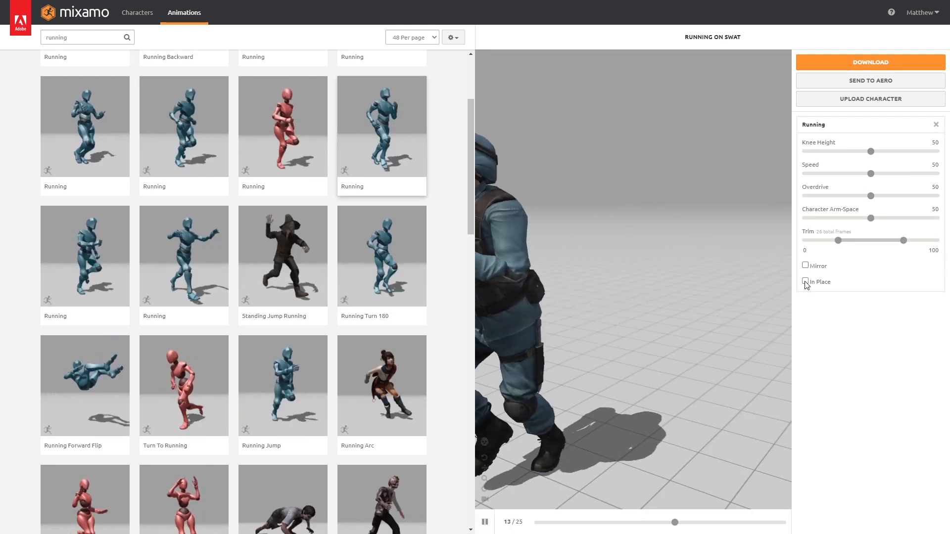
left_click(805, 281)
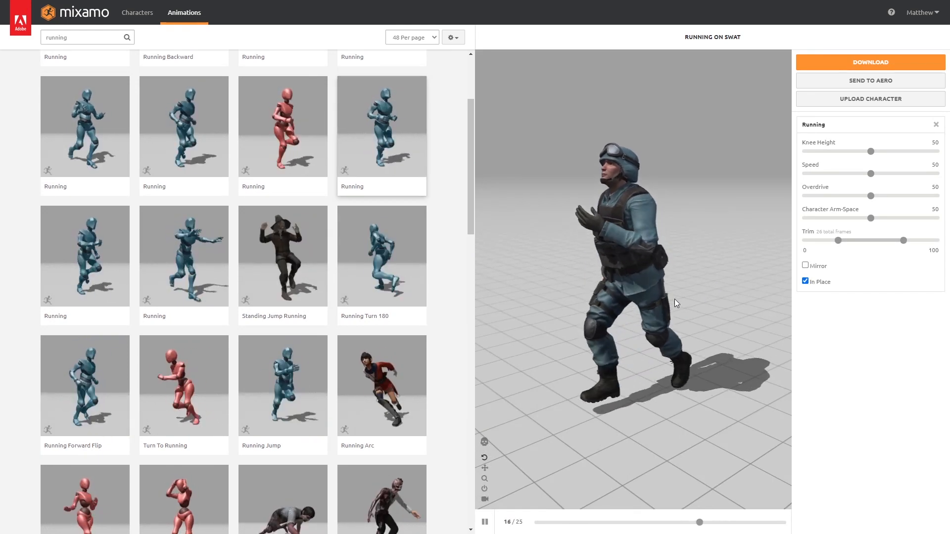
Step: Apply the Running animation that starts the third results row to the Swat character and enable In Place
left_click(79, 264)
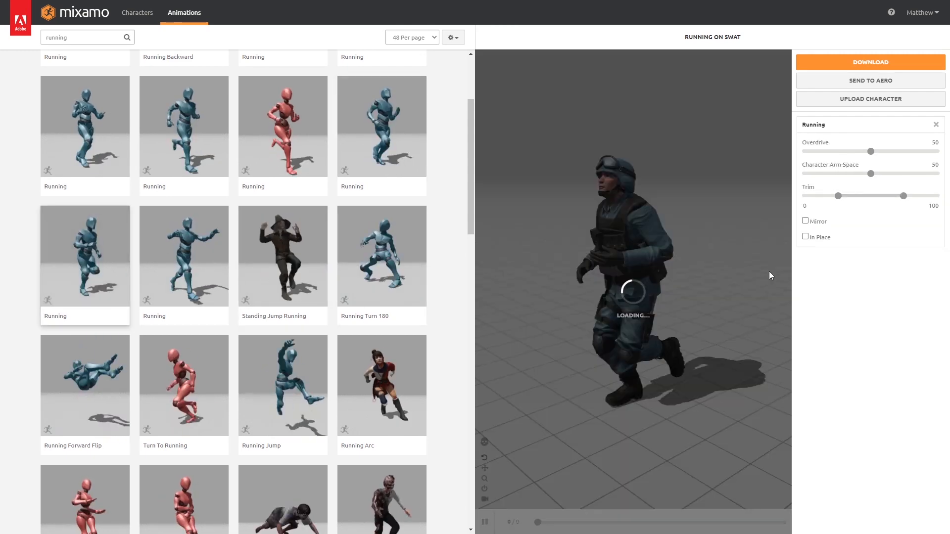
left_click(804, 236)
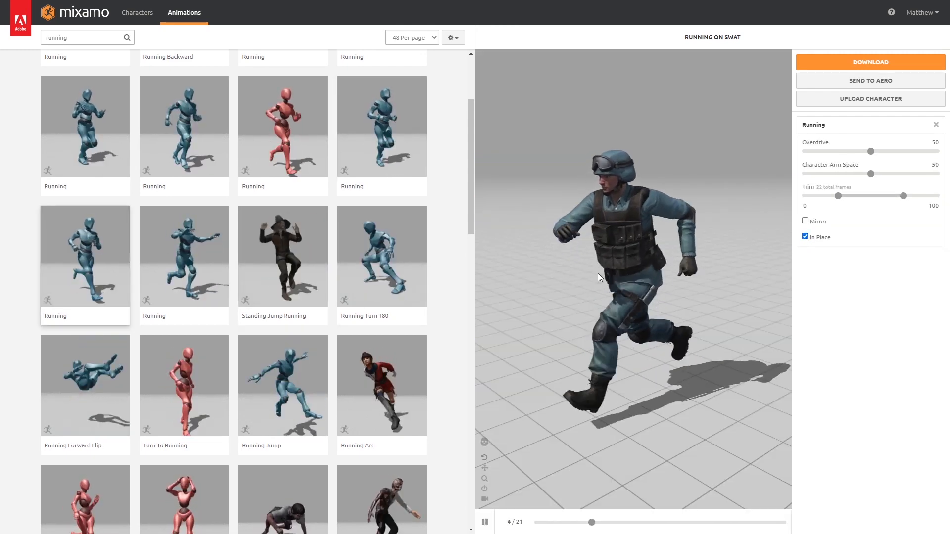
left_click_drag(597, 277, 634, 277)
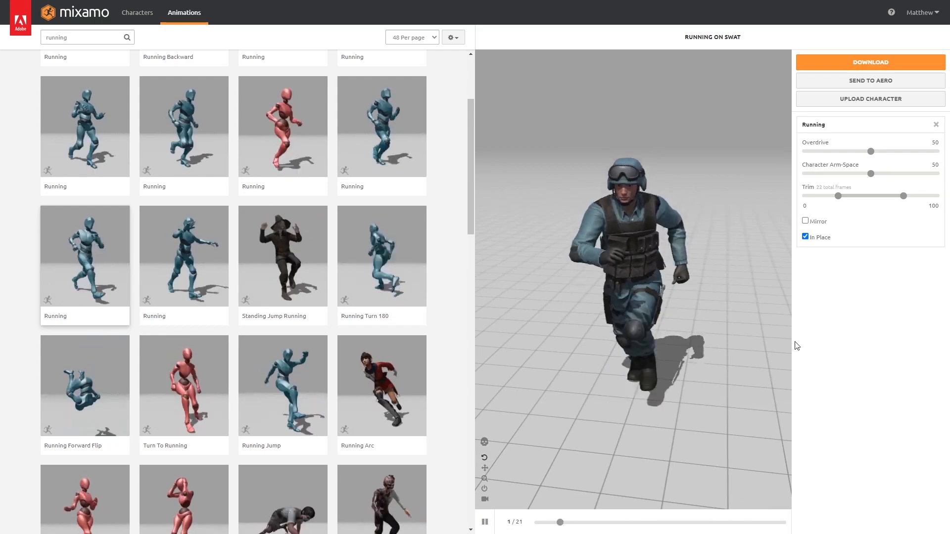
Step: Download the Running animation as FBX Binary(.fbx), Without Skin, at 30 frames per second with no keyframe reduction
left_click(898, 63)
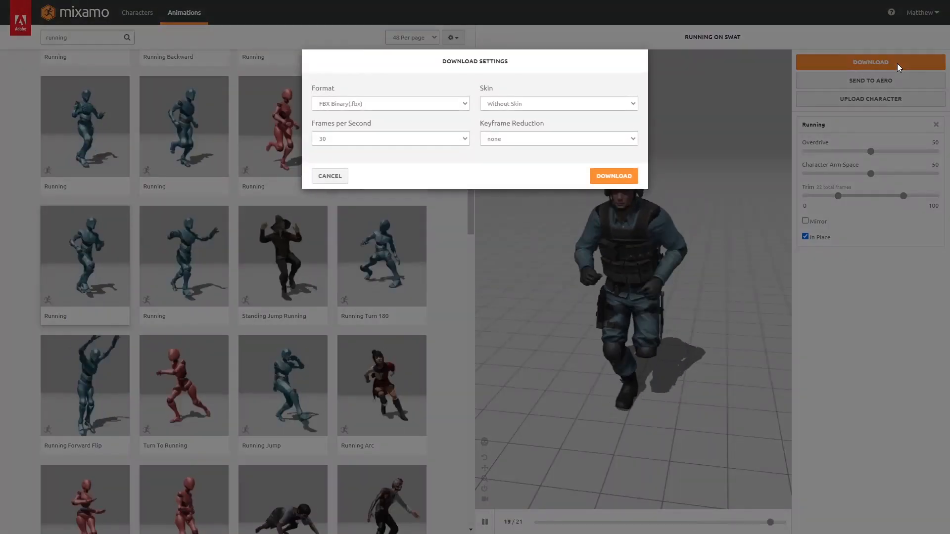
left_click(595, 177)
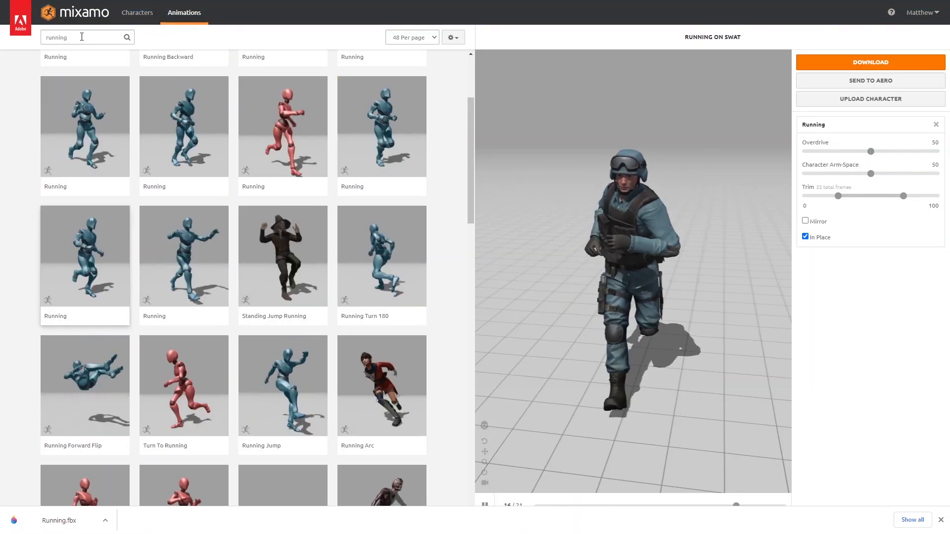
Step: Search the animation library for jump and apply the Jumping Up animation to the Swat character
left_click(81, 37)
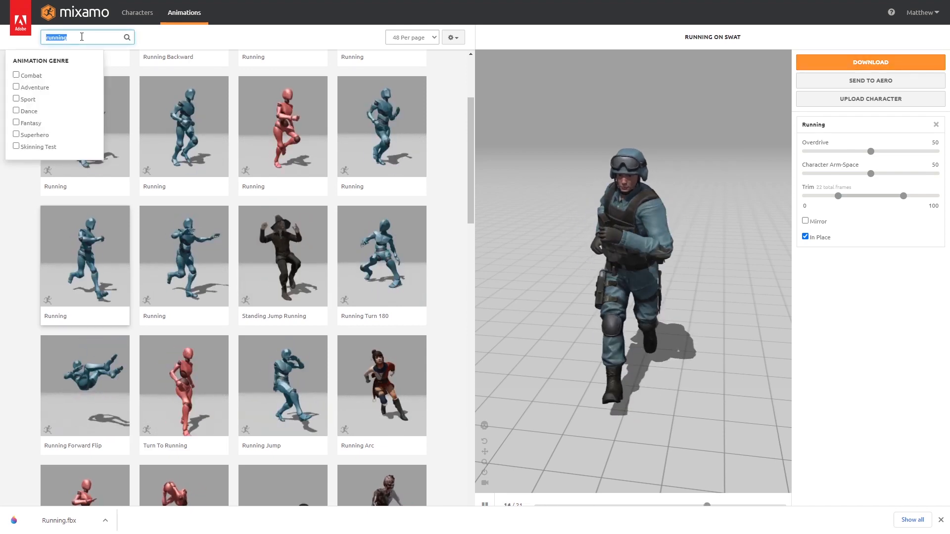
type("jump")
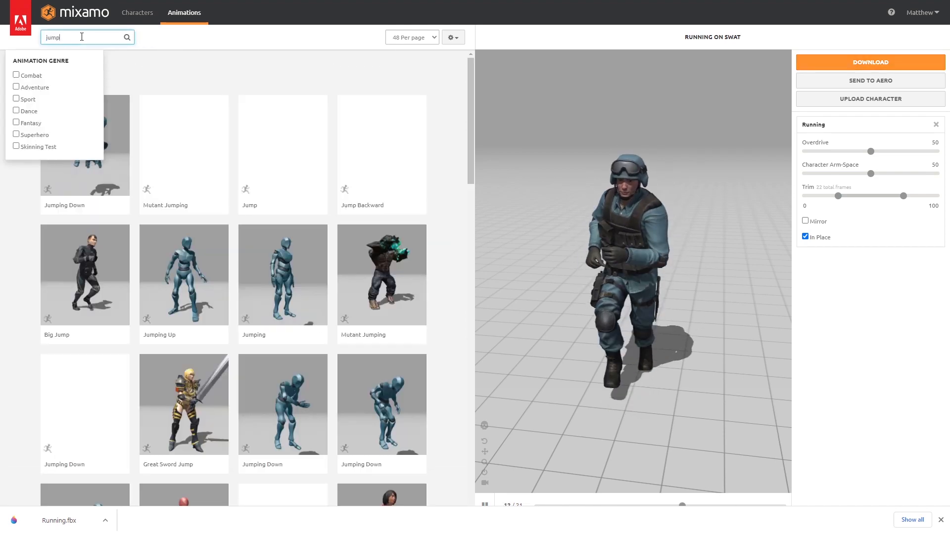
left_click(195, 37)
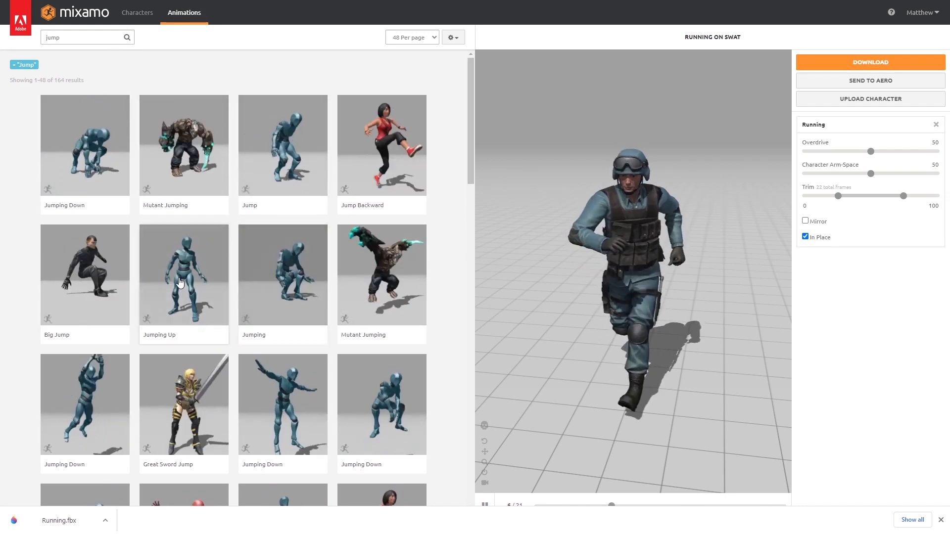
left_click(183, 277)
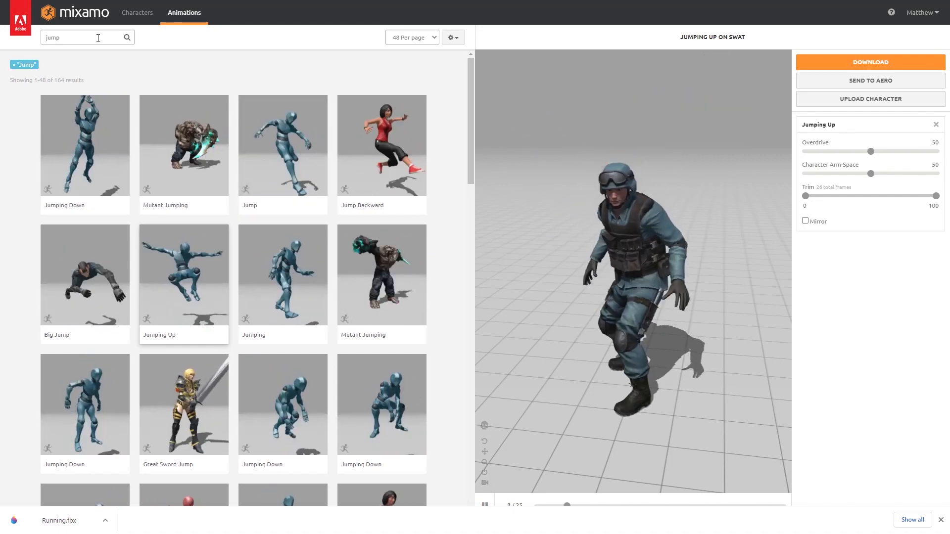
Step: Search the animation library for jumping up
left_click(97, 37)
type("ing")
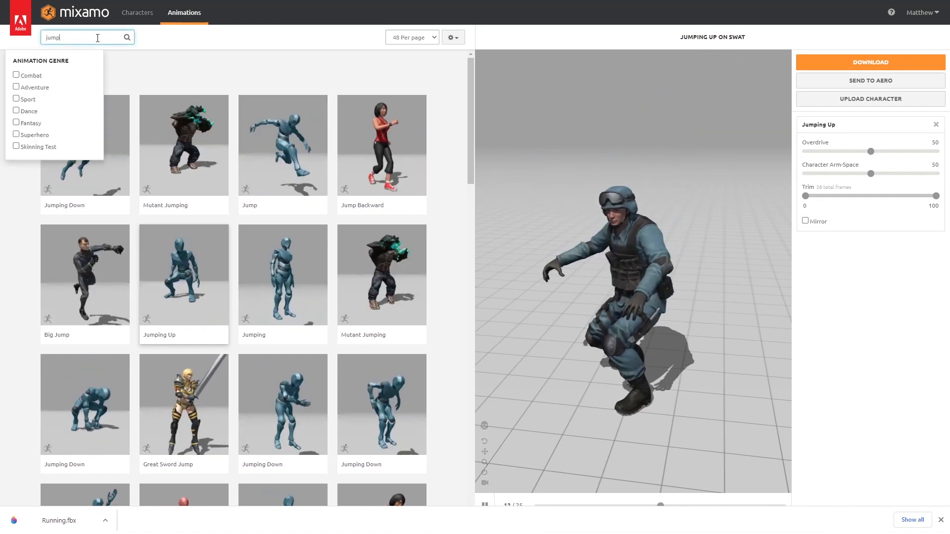
type(" up")
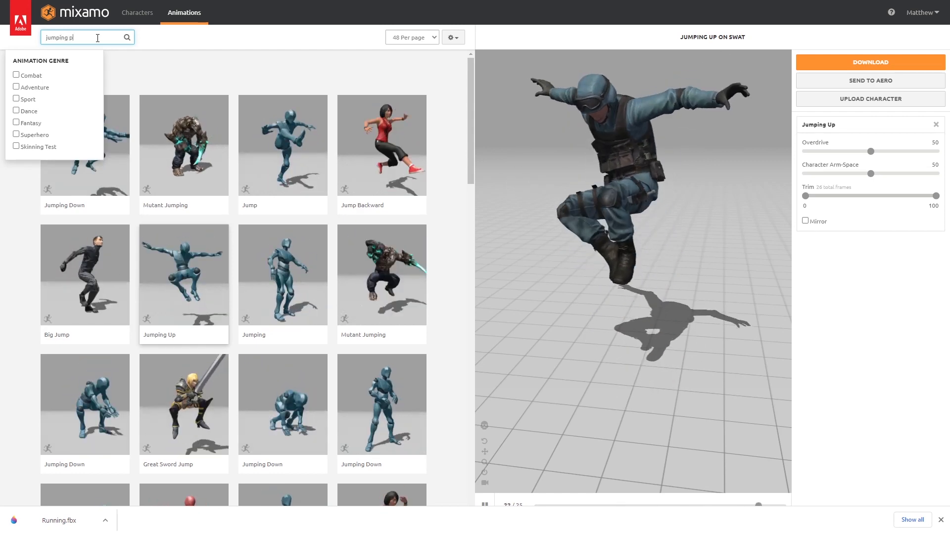
key("Return")
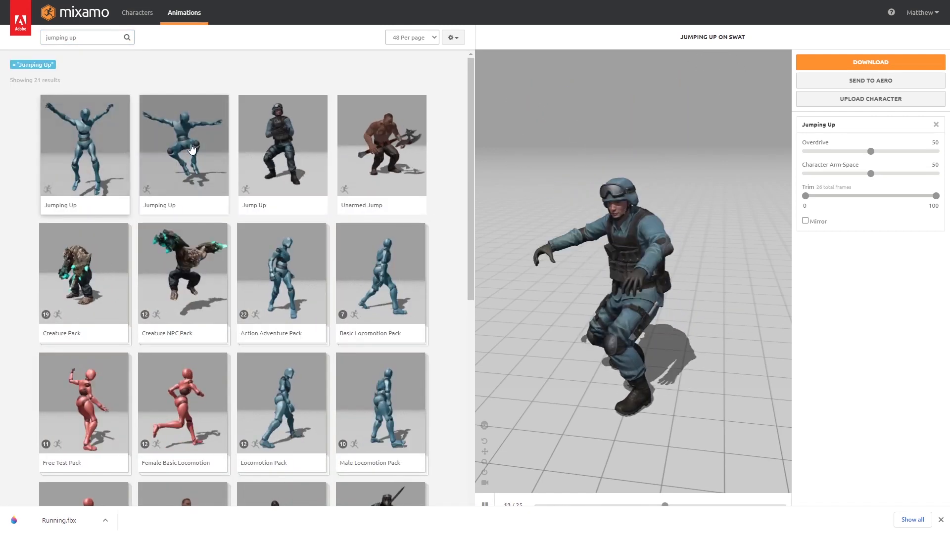
Step: Apply the second Jumping Up animation in the results to the Swat character and download it as an FBX file
left_click(184, 148)
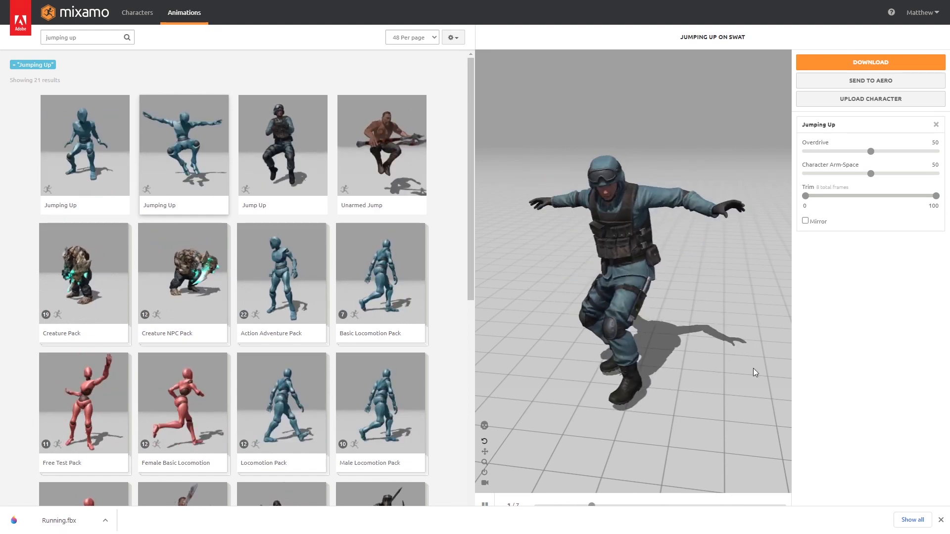
left_click(856, 65)
left_click(618, 179)
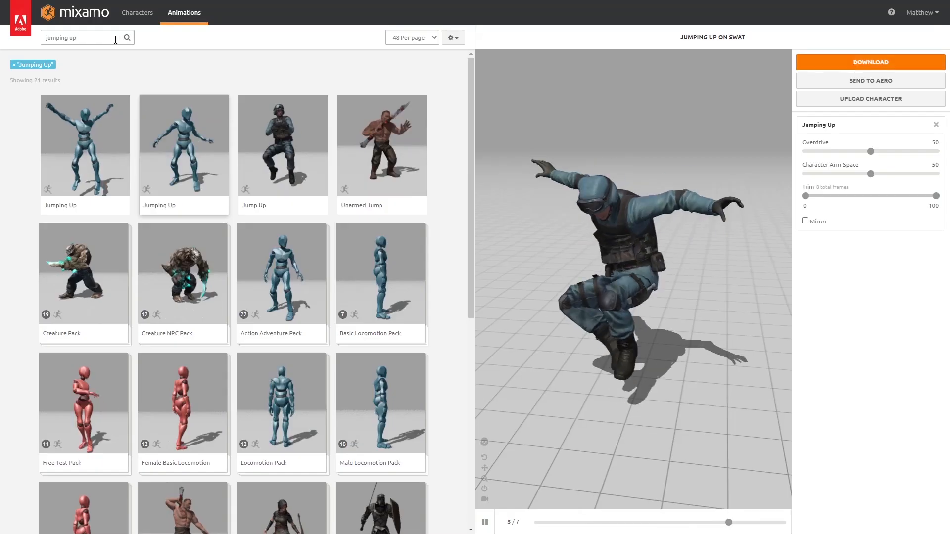
Step: Search the animation library for jumping down
left_click(115, 39)
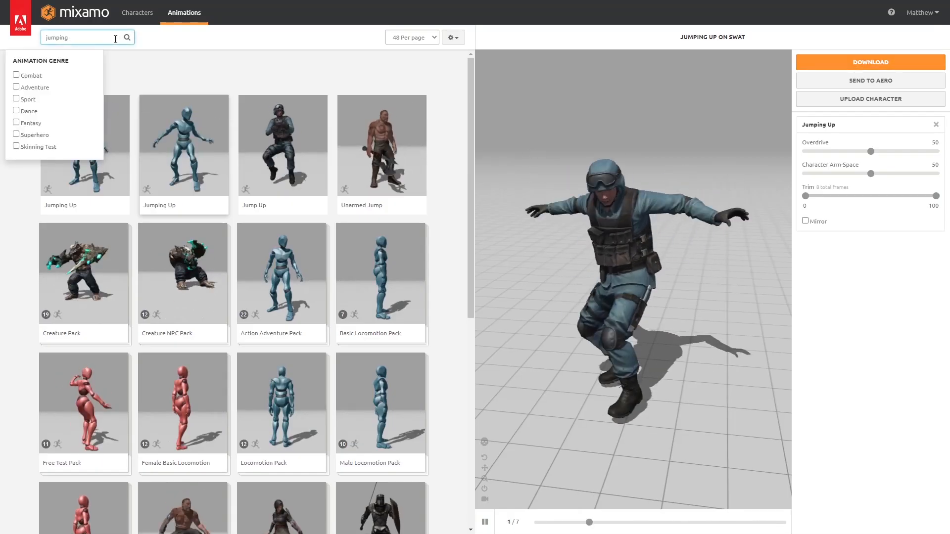
key("Return")
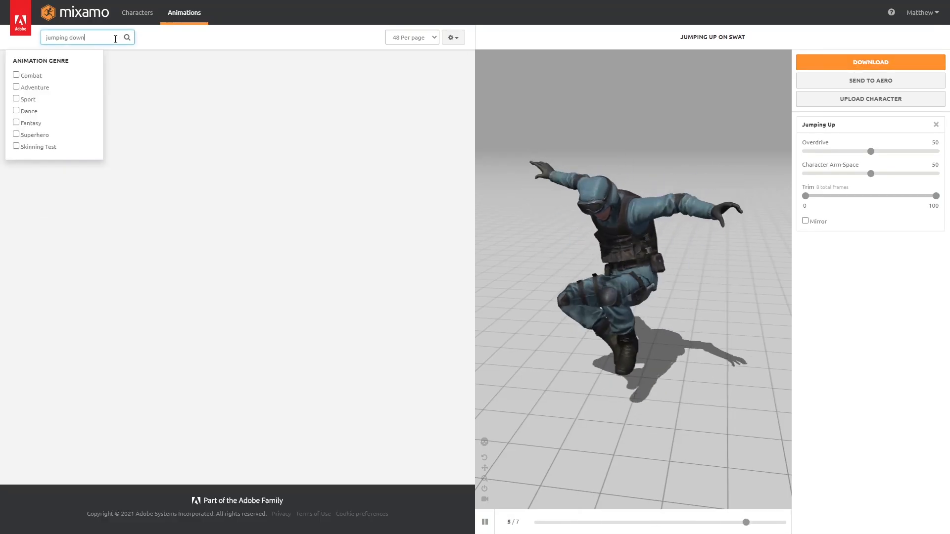
left_click(267, 70)
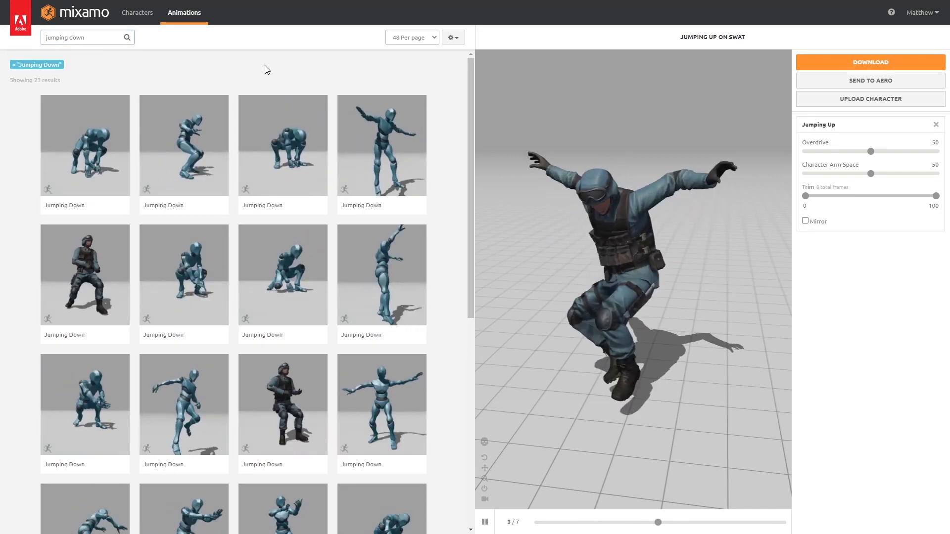
Step: Apply the Jumping Down animation at the end of the third results row to the Swat character and download it as an FBX file
scroll(370, 295, "down", 2)
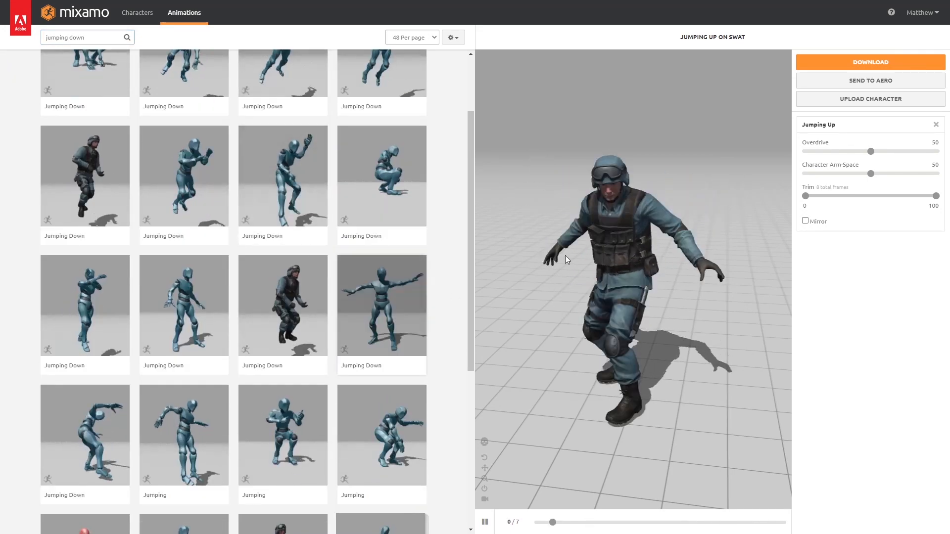
left_click(371, 296)
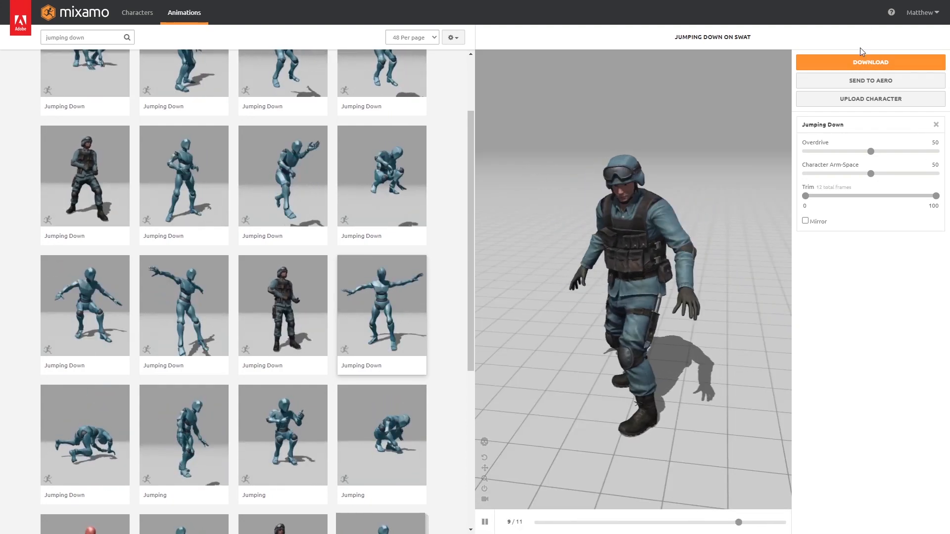
left_click(857, 62)
left_click(611, 176)
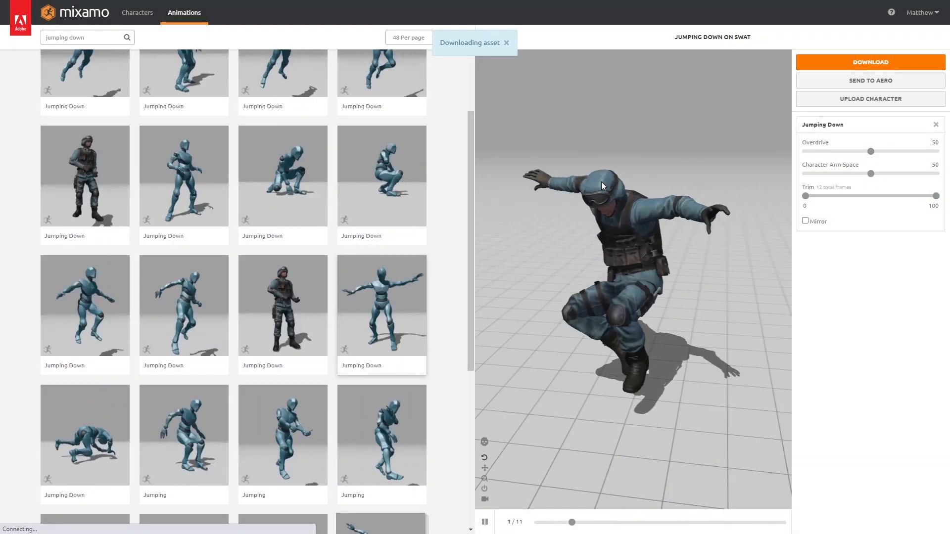
left_click(384, 249)
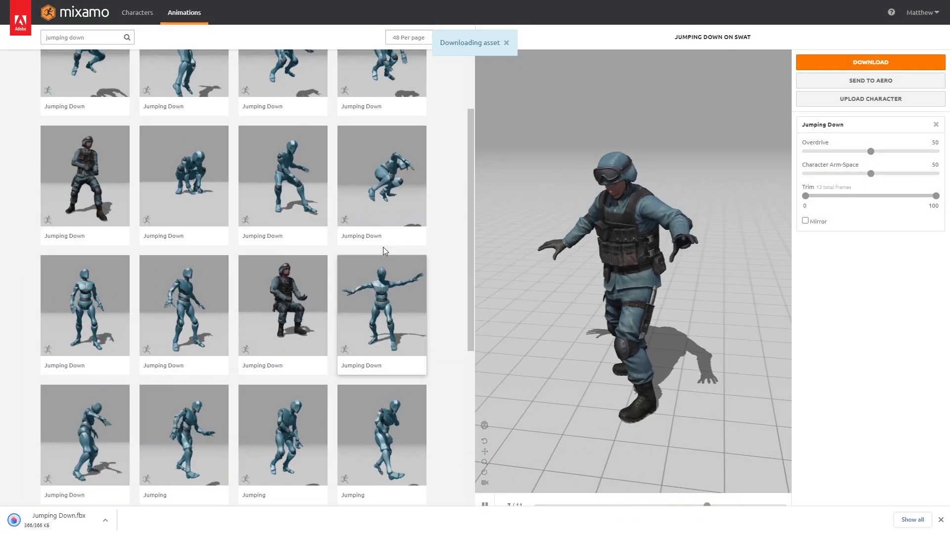
left_click(941, 520)
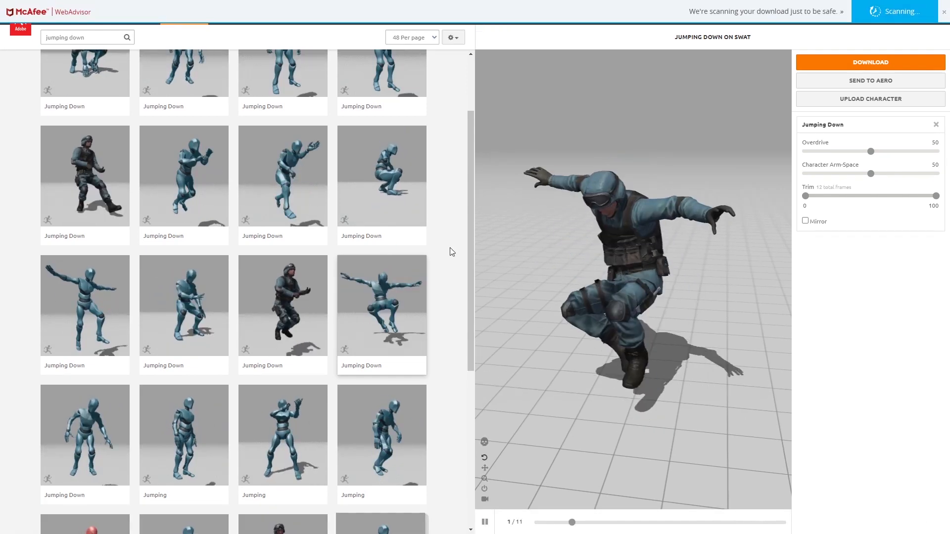
Step: Search the animation library for falling idle
scroll(102, 59, "up", 2)
left_click(100, 43)
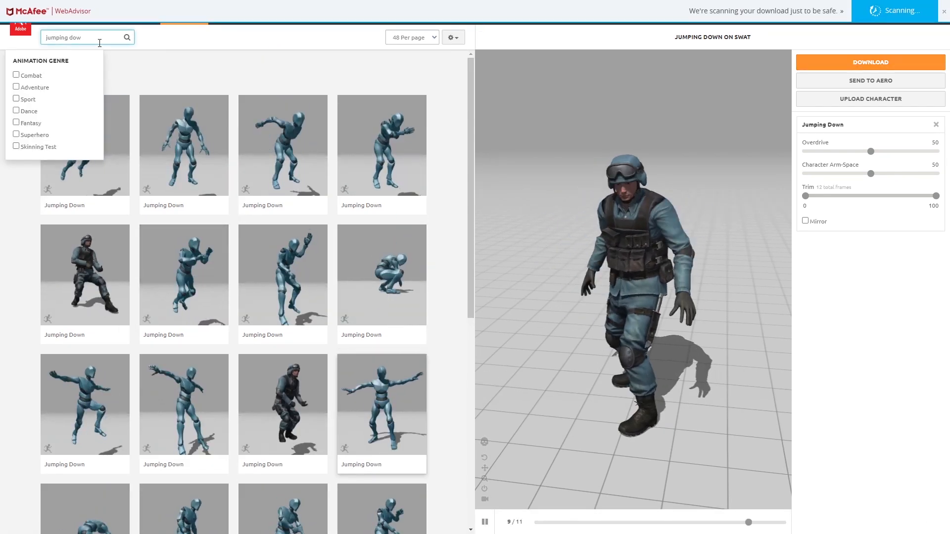
key("BackSpace")
key("BackSpace")
key("BackSpace")
key("BackSpace")
key("BackSpace")
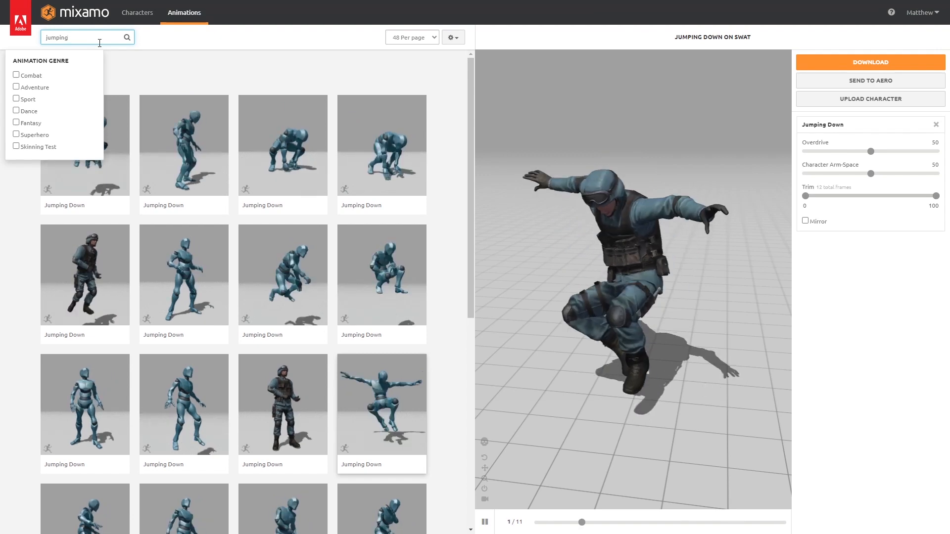
key("ctrl+a")
type("falling idle")
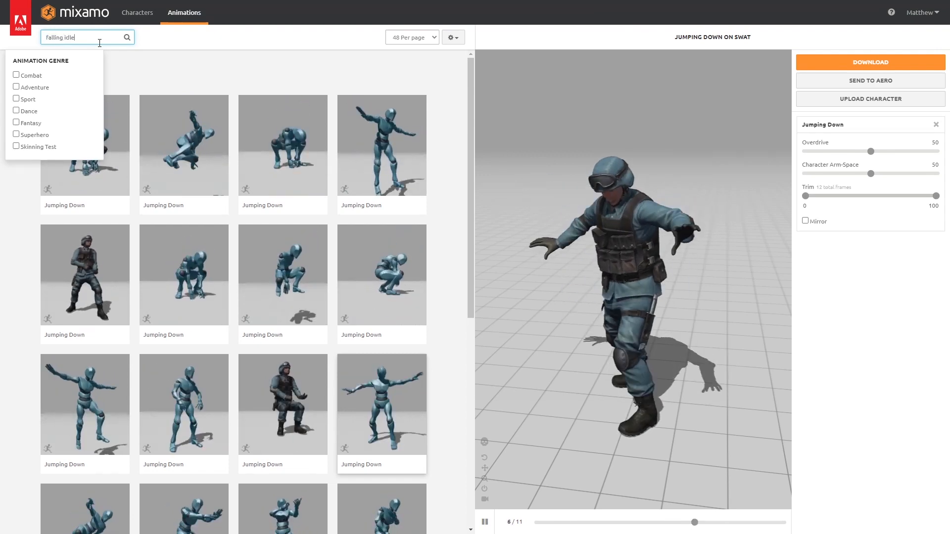
key("Return")
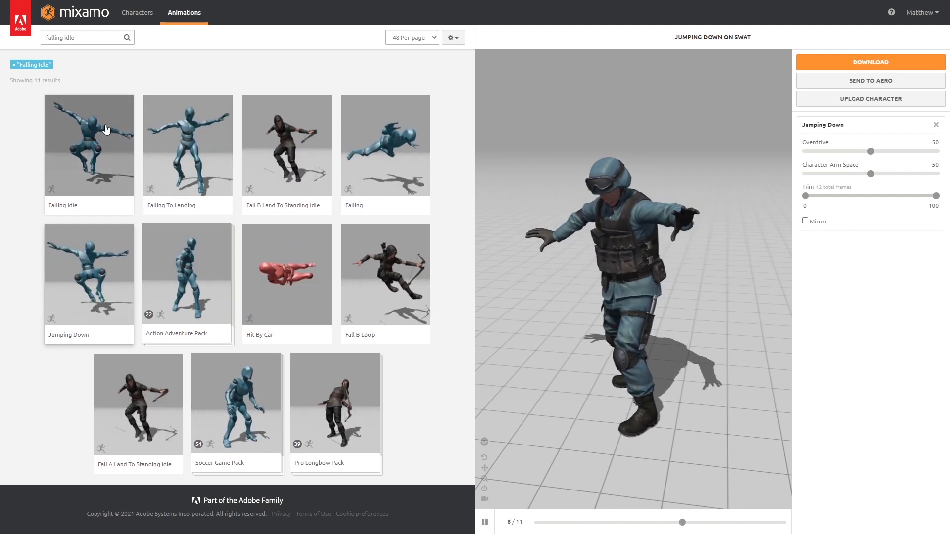
Step: Apply the Falling Idle animation to the Swat character and save its FBX download
left_click(102, 121)
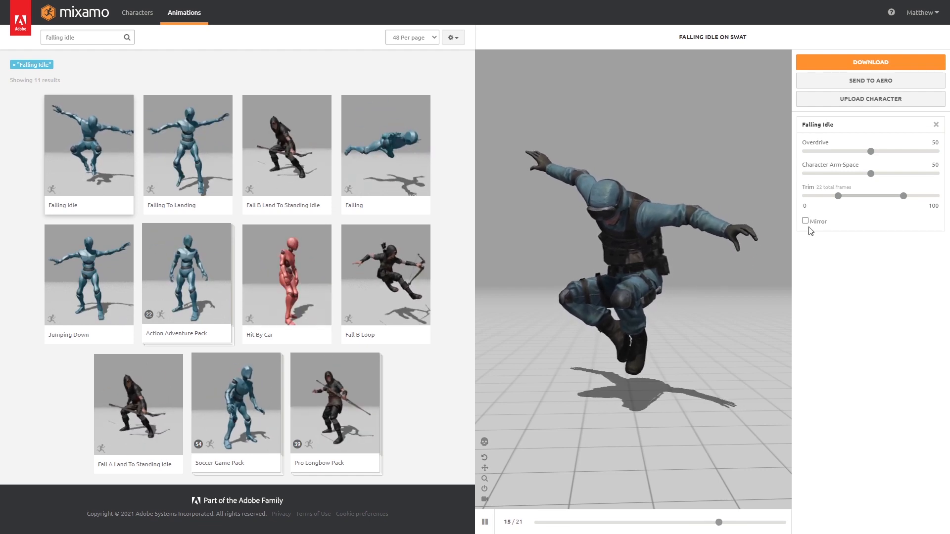
left_click(890, 62)
left_click(613, 166)
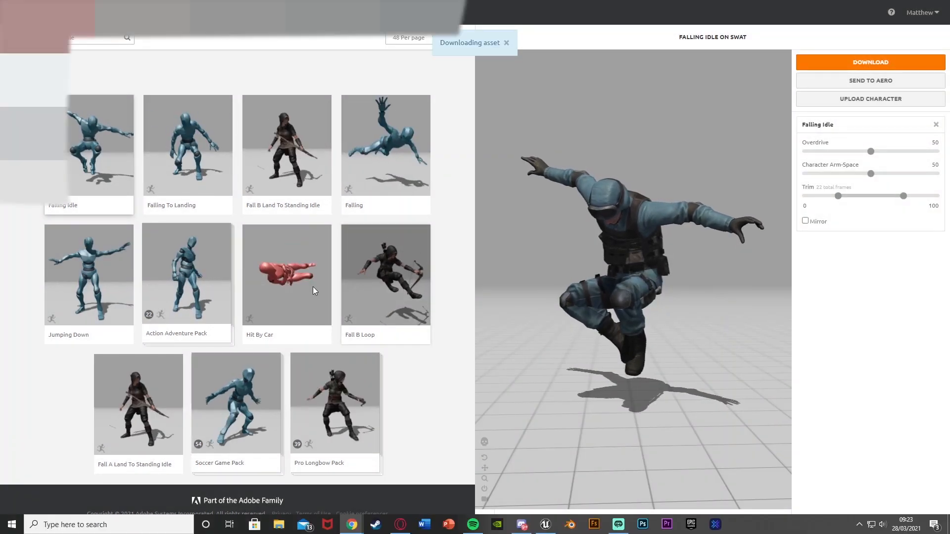
left_click(397, 255)
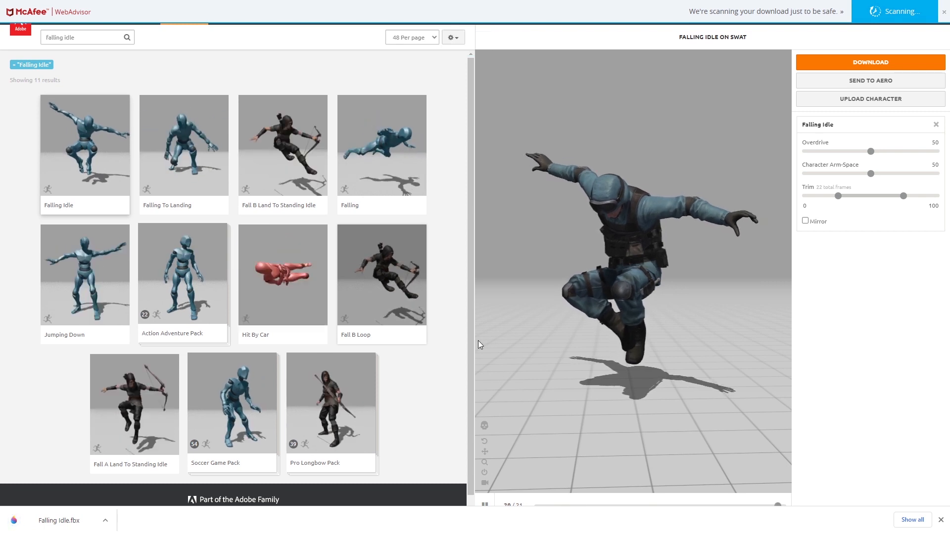
left_click(941, 520)
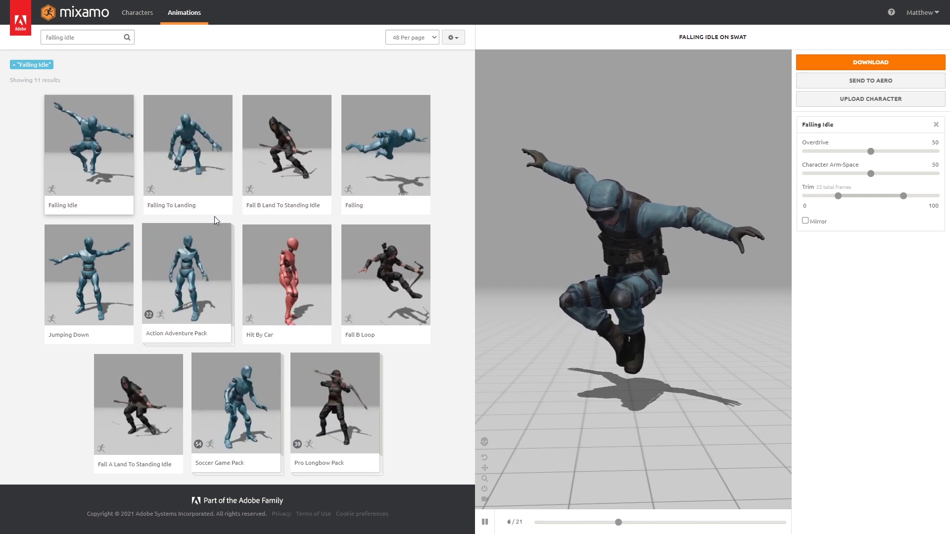
Step: Search the animation library for jump forward
left_click_drag(74, 38, 36, 39)
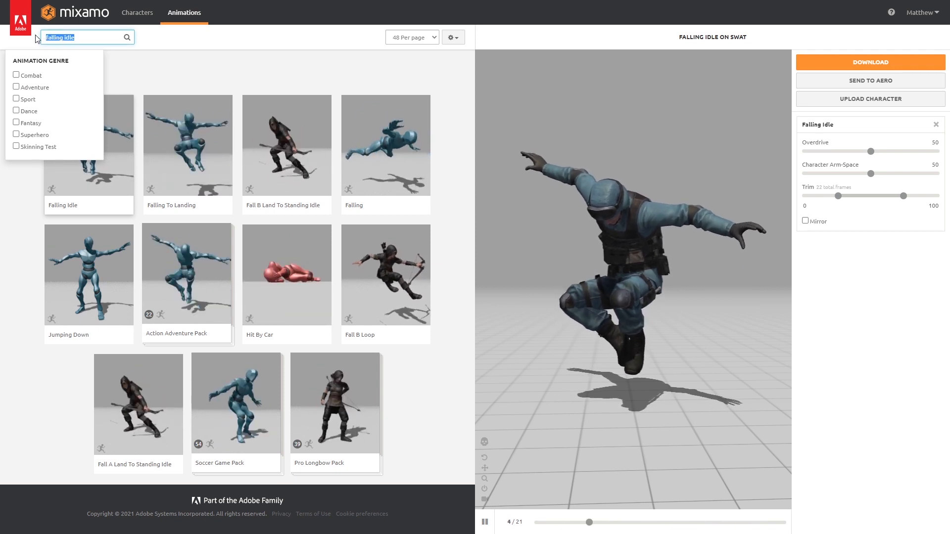
type("jump f")
type("orward")
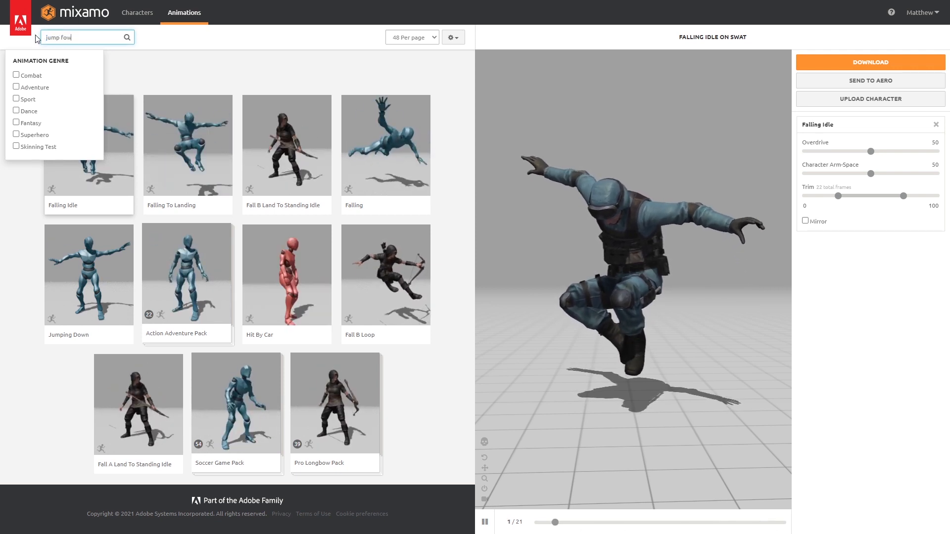
key("Return")
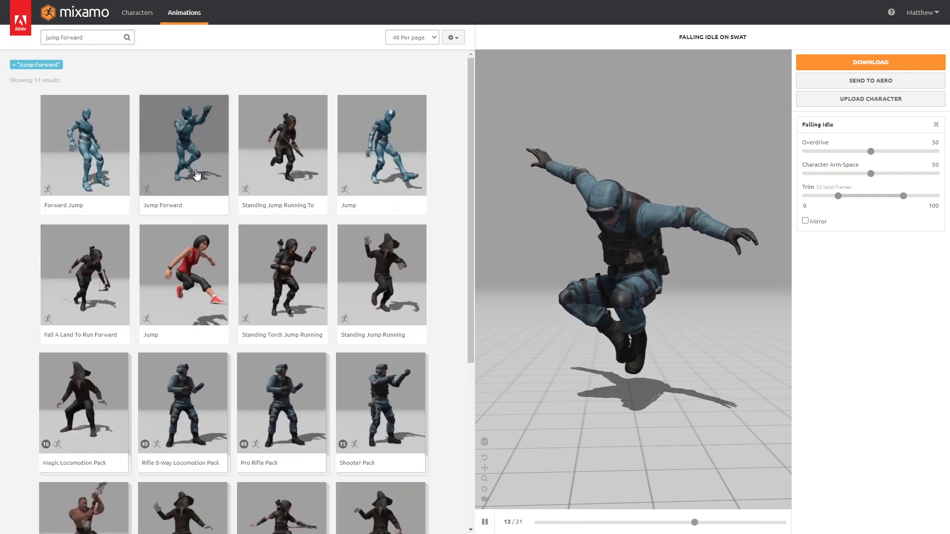
Step: Apply Jump Forward with In Place enabled and download it as FBX Binary(.fbx), Without Skin, at 30 frames per second with no keyframe reduction
left_click(189, 155)
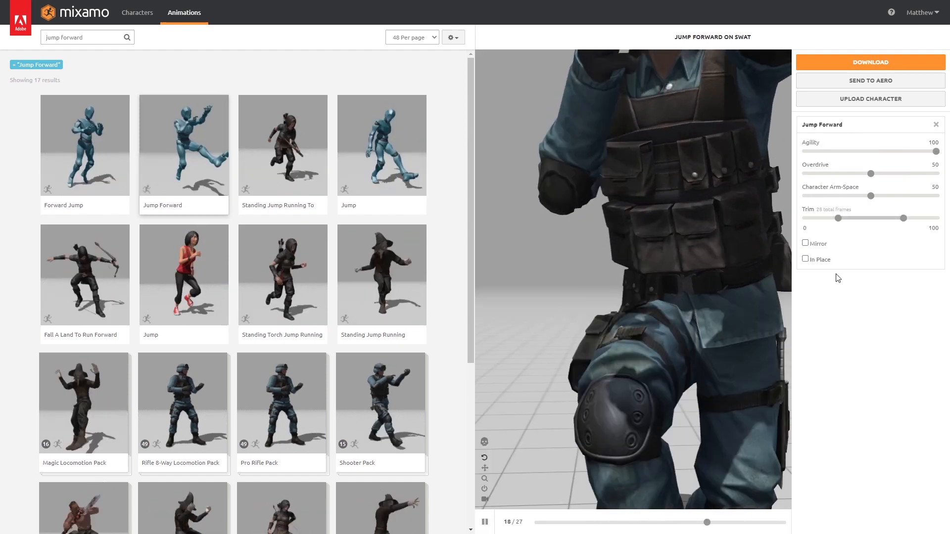
left_click(805, 259)
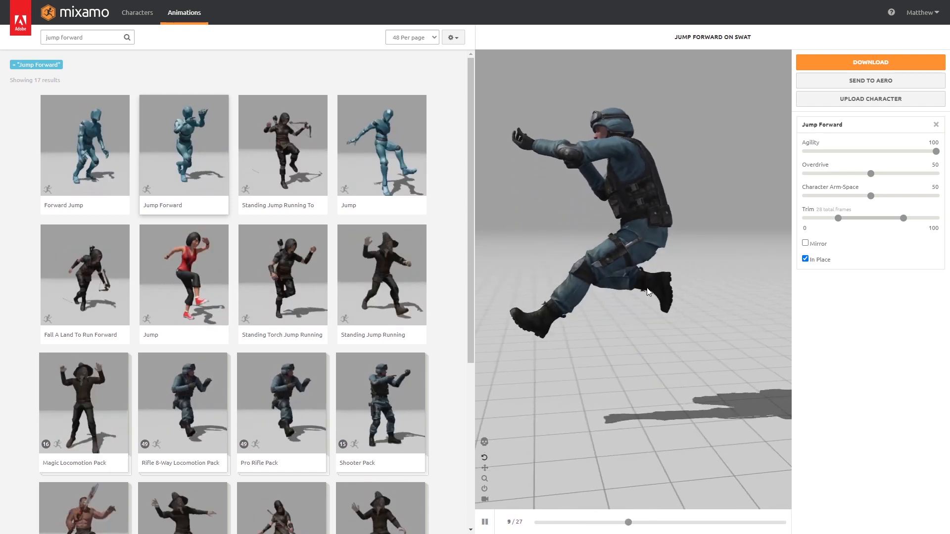
left_click(841, 63)
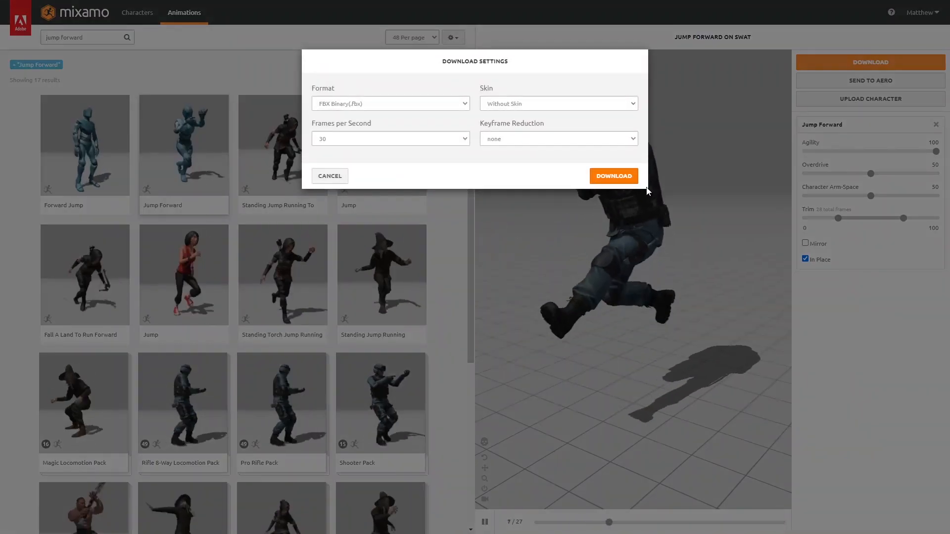
left_click(621, 172)
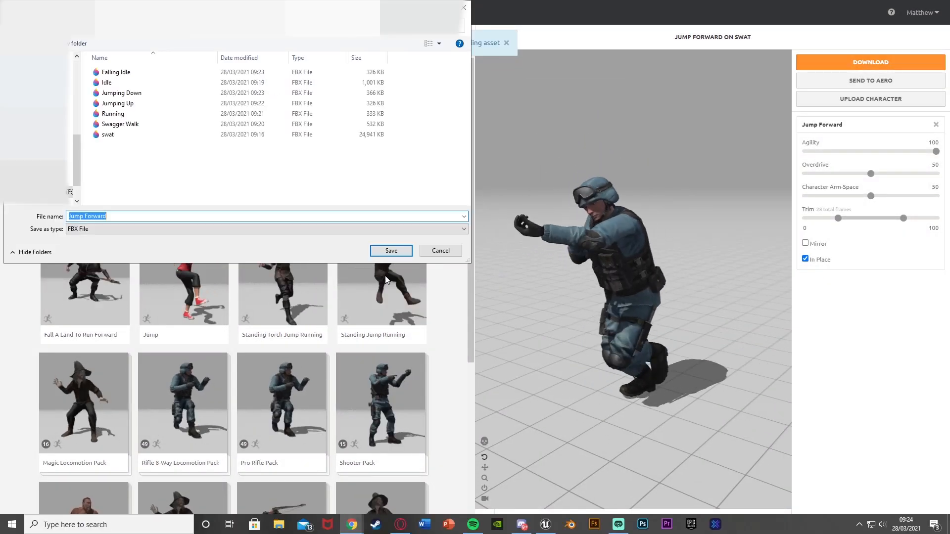
left_click(395, 253)
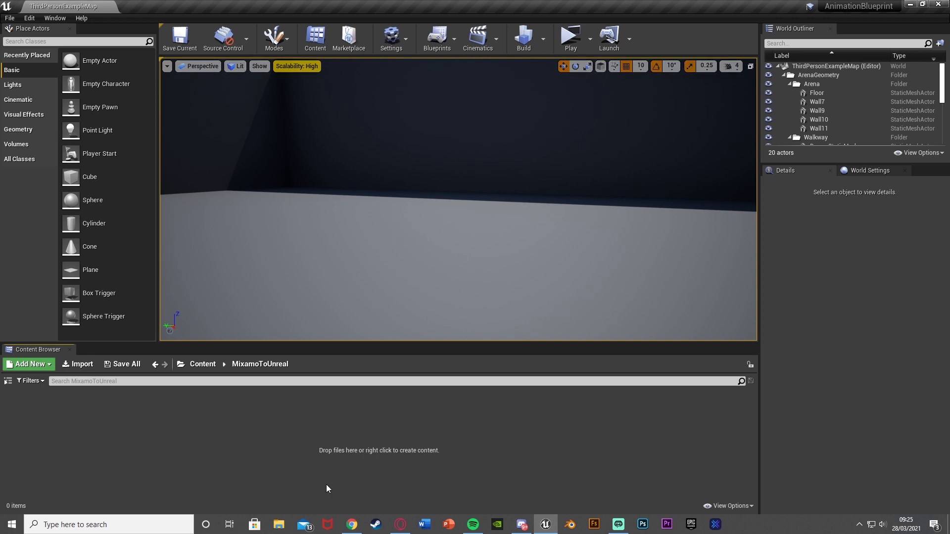
Step: Import the swat FBX into Unreal's MixamoToUnreal folder as a skeletal mesh without an assigned skeleton, and close the message log
left_click(285, 528)
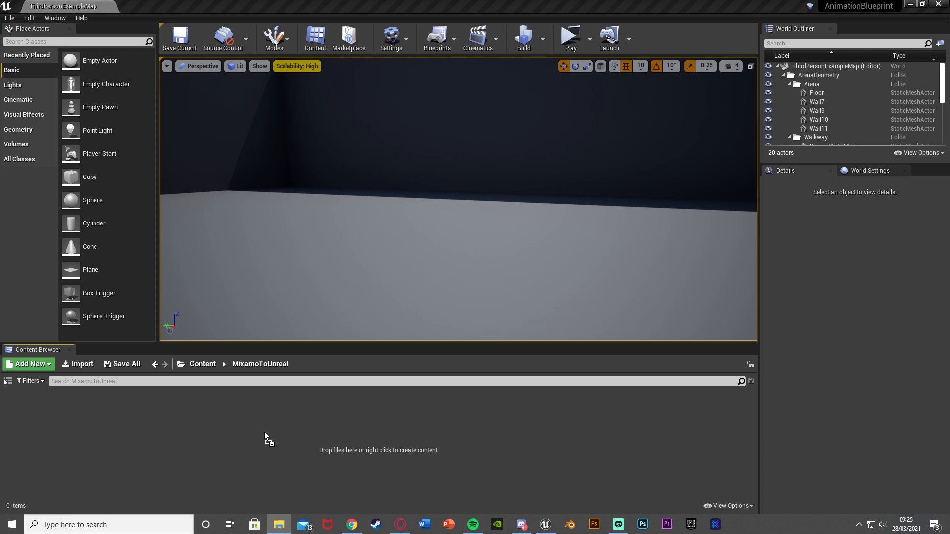
left_click_drag(264, 433, 265, 432)
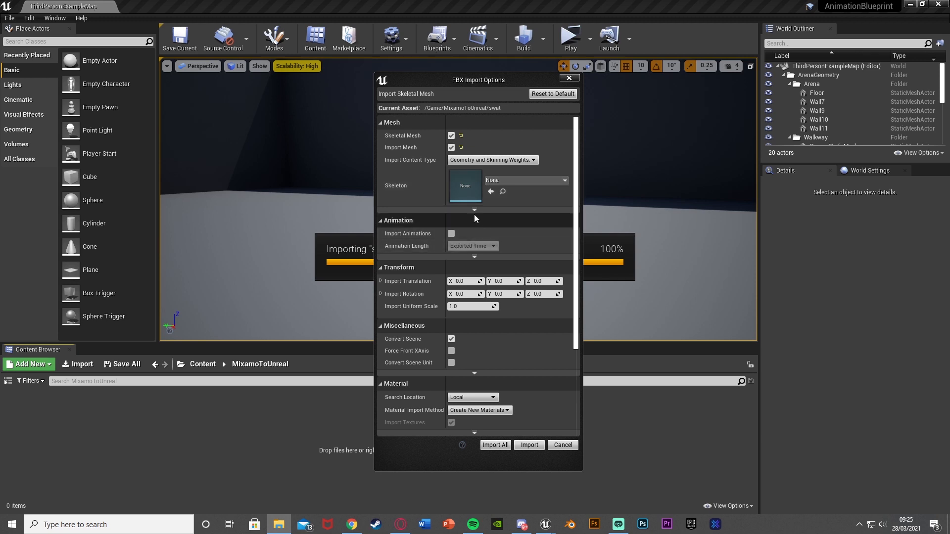
left_click(499, 445)
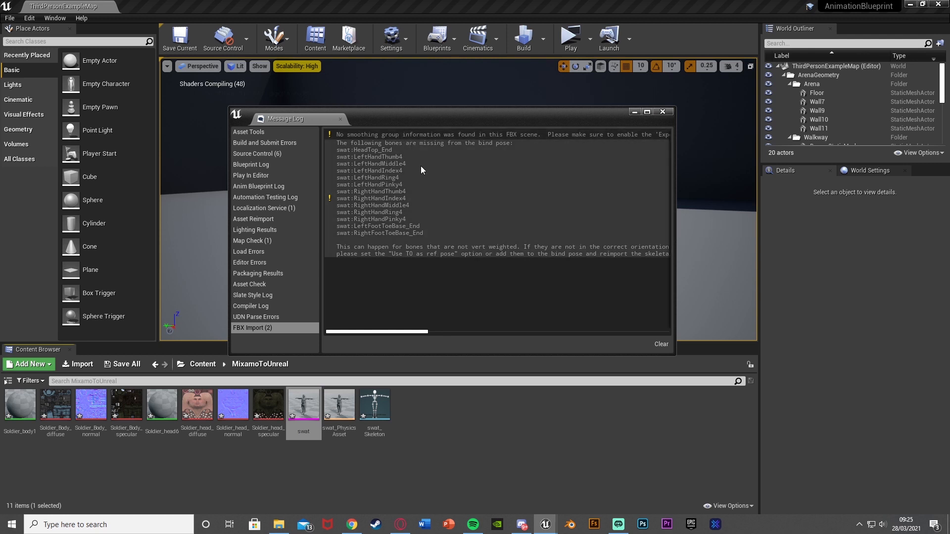
left_click(663, 111)
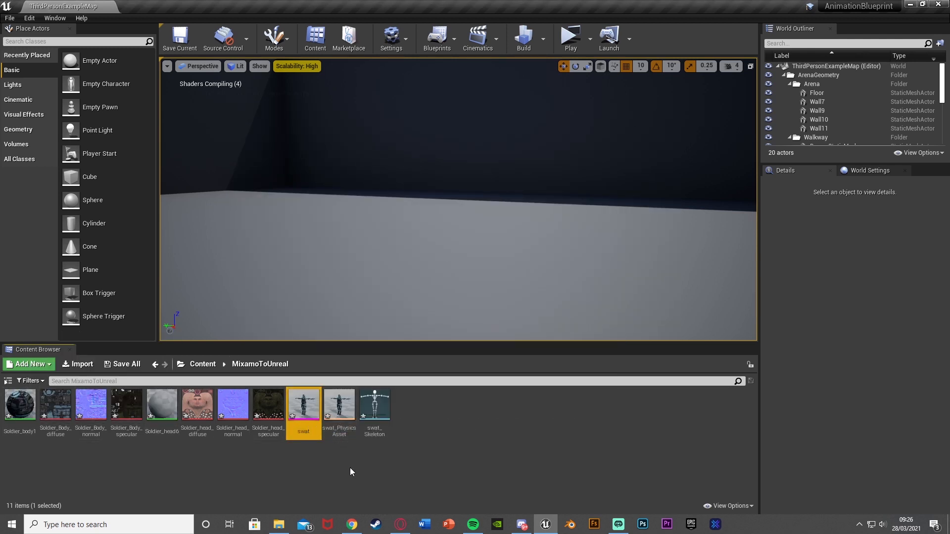
Step: Create a folder named Mats inside the MixamoToUnreal content folder
right_click(206, 468)
left_click(228, 139)
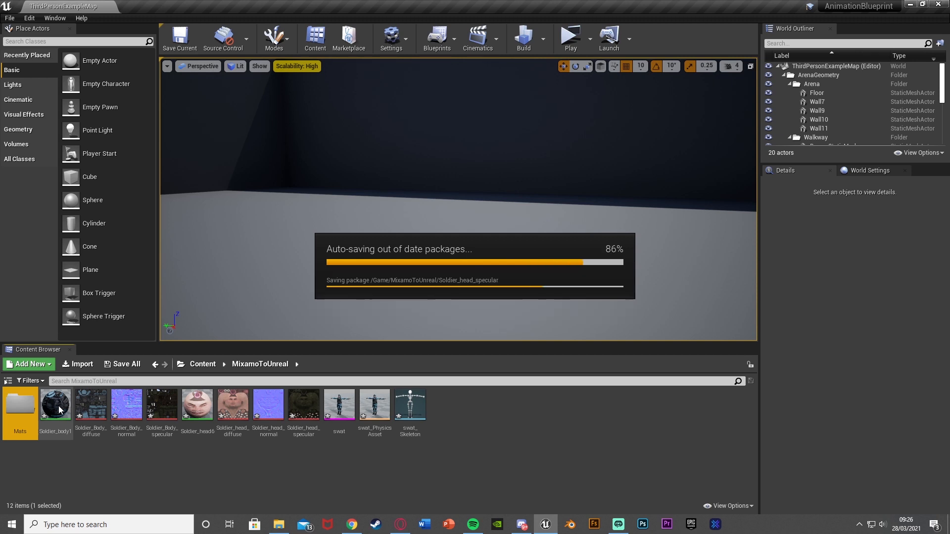
Step: Move the eight Soldier body and head materials and textures from MixamoToUnreal into the Mats folder
left_click(58, 411)
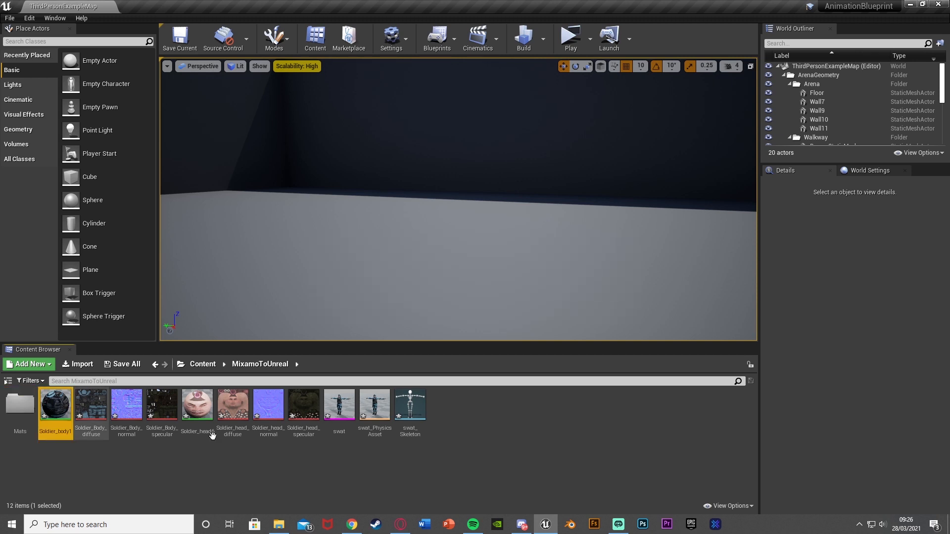
left_click(304, 410, "shift")
left_click_drag(182, 419, 21, 412)
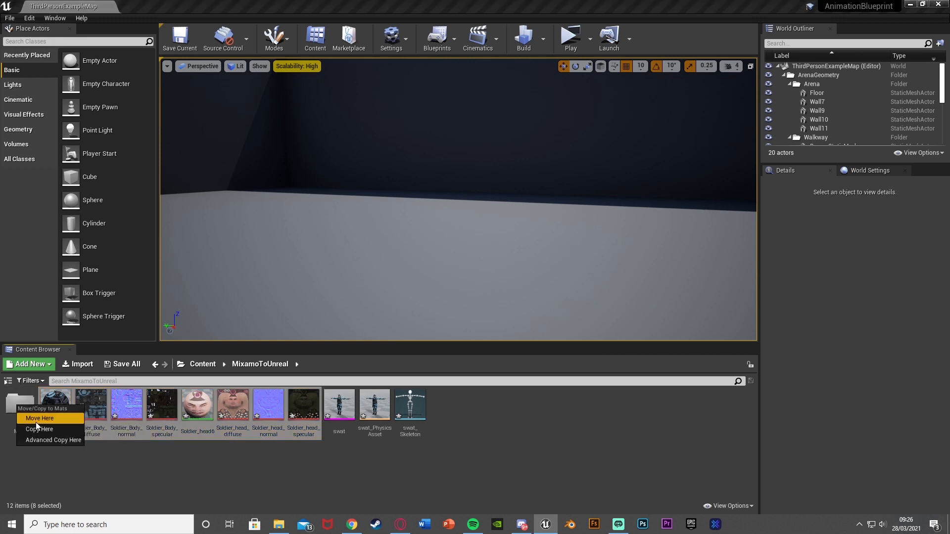
left_click(36, 419)
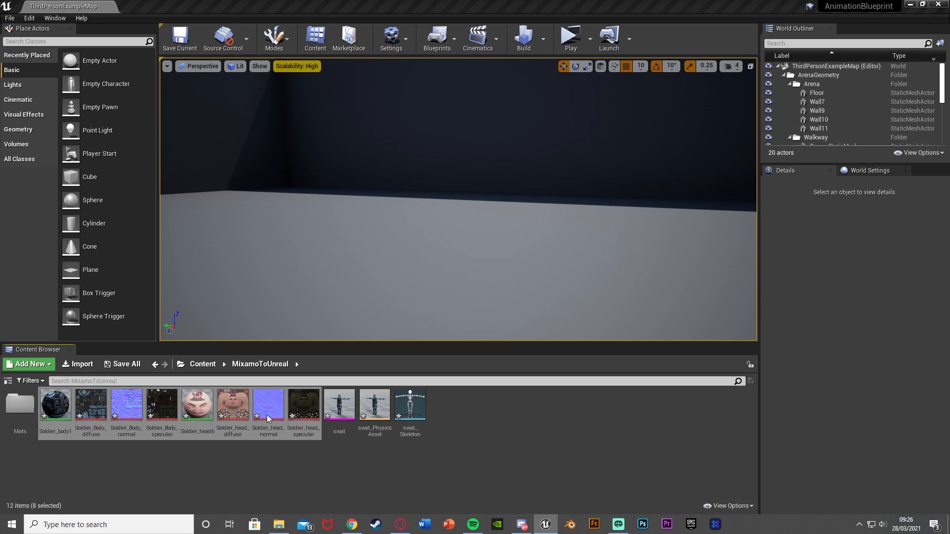
Step: Place the swat skeletal mesh on the floor of the level and inspect it from the front
left_click_drag(54, 403, 403, 259)
right_click_drag(403, 259, 425, 272)
key("s")
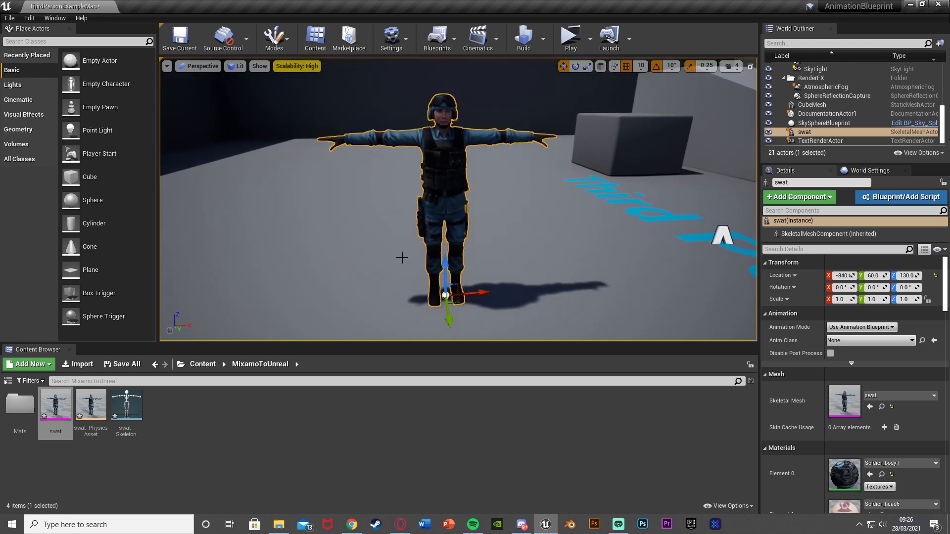
key("Escape")
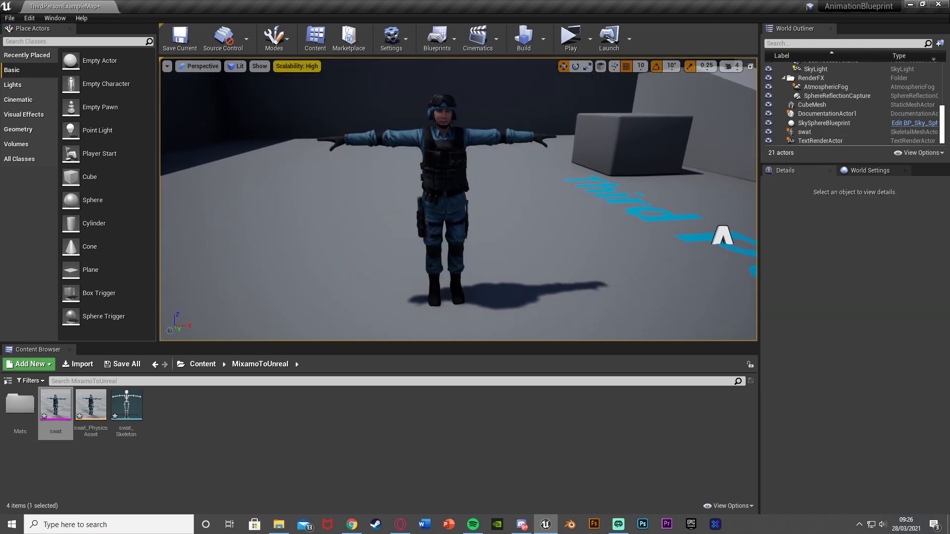
left_click(444, 174)
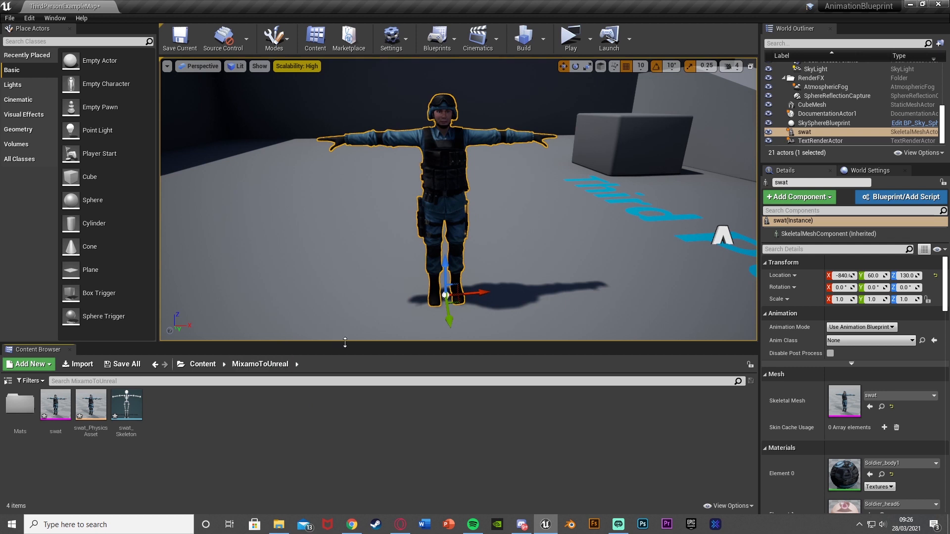
key("Escape")
Step: Import the seven animation FBX files, Falling Idle through Swagger Walk, into MixamoToUnreal using swat_Skeleton
left_click_drag(0, 143, 689, 25)
left_click_drag(804, 99, 539, 173)
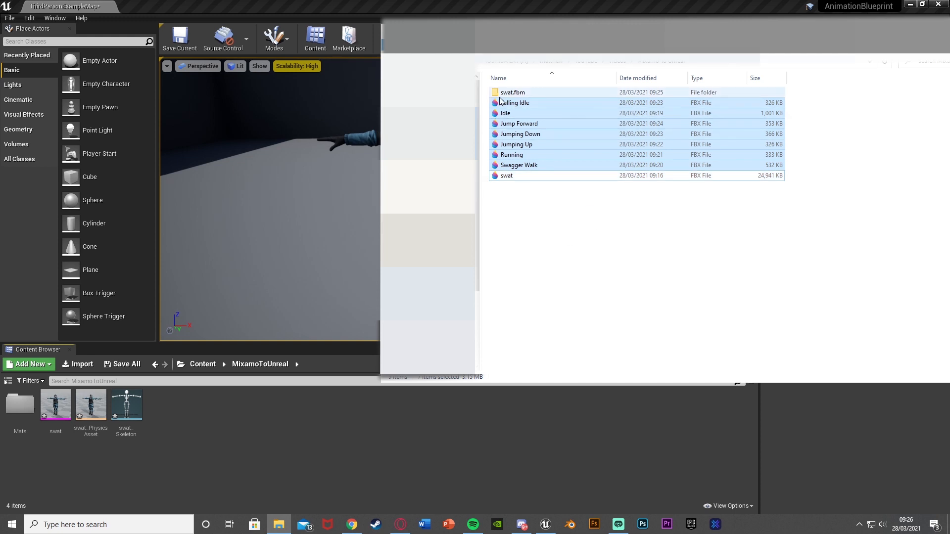
left_click_drag(515, 141, 481, 150)
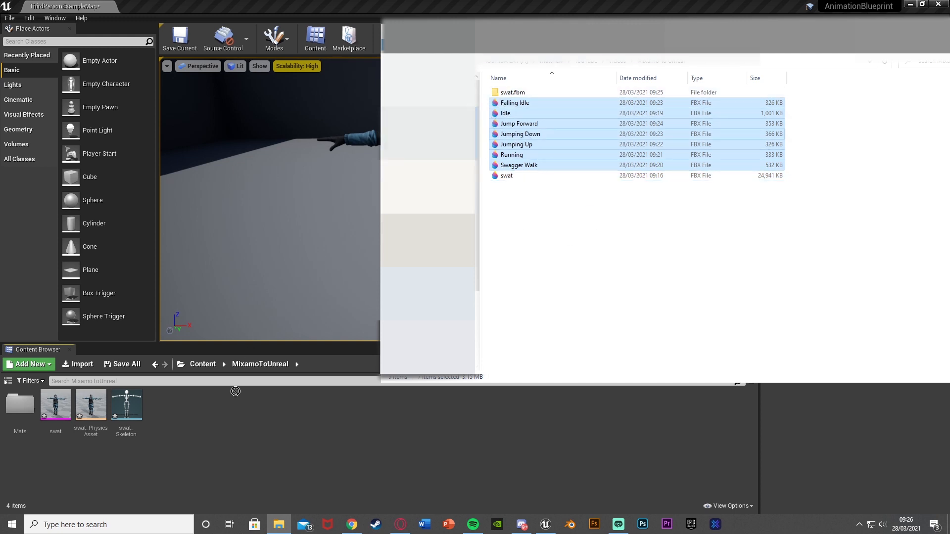
left_click_drag(221, 434, 222, 435)
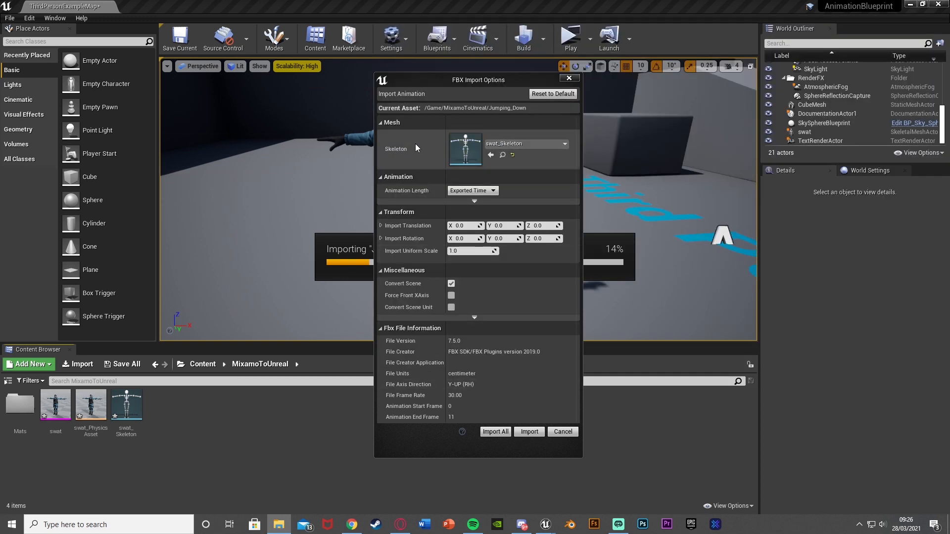
left_click(498, 144)
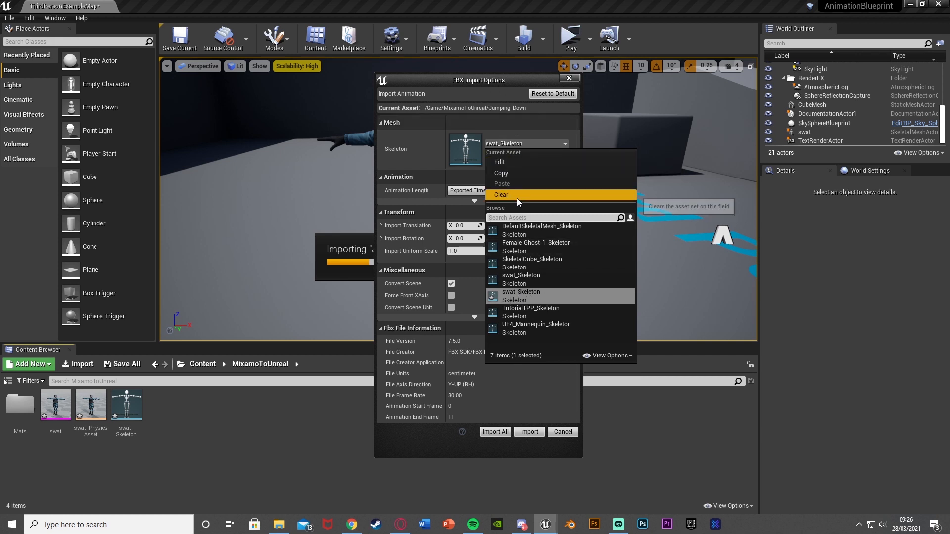
left_click(520, 295)
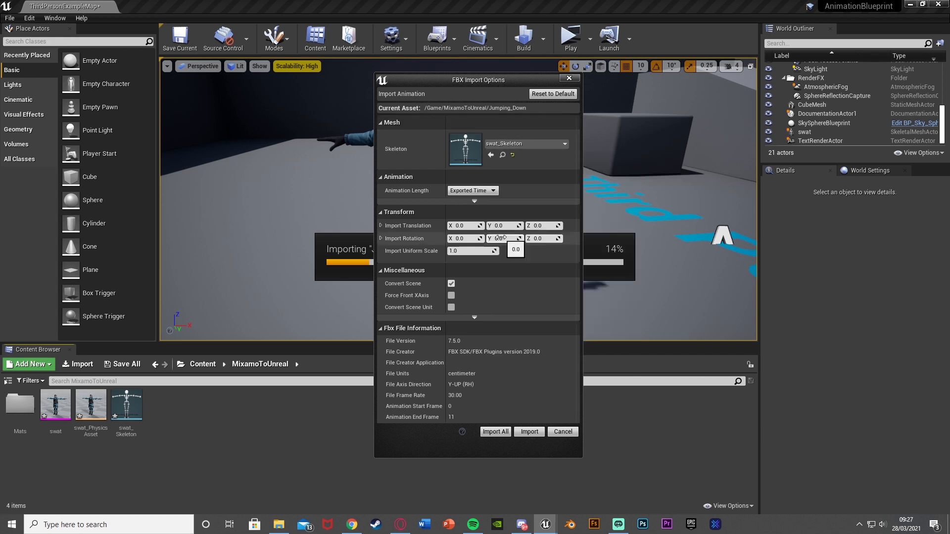
left_click(473, 201)
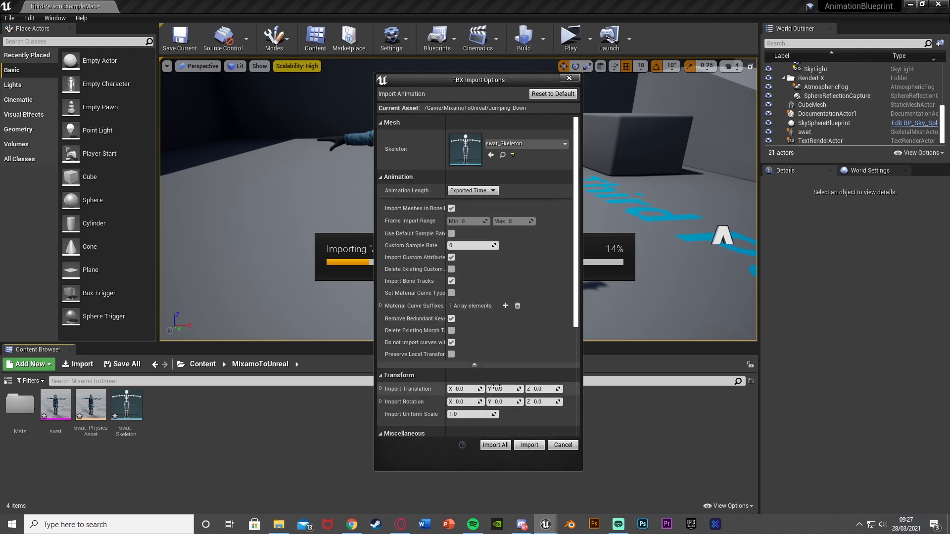
left_click(485, 365)
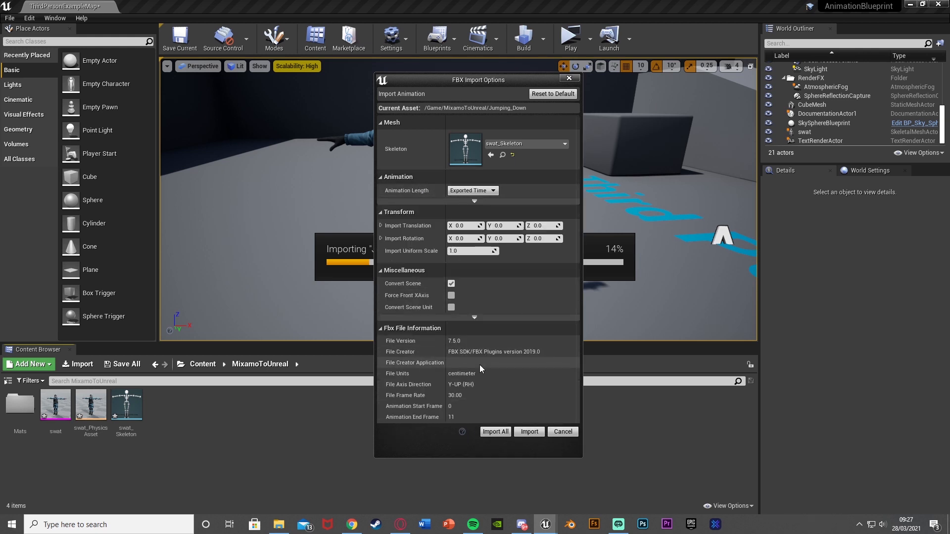
left_click(494, 432)
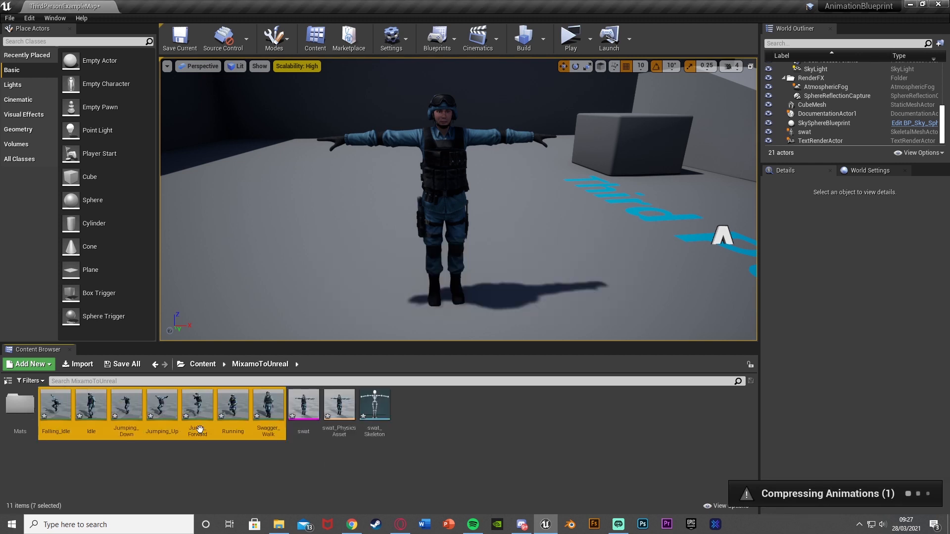
Step: Create an Animations folder in MixamoToUnreal and move the seven imported animation sequences into it
right_click(222, 467)
left_click(266, 131)
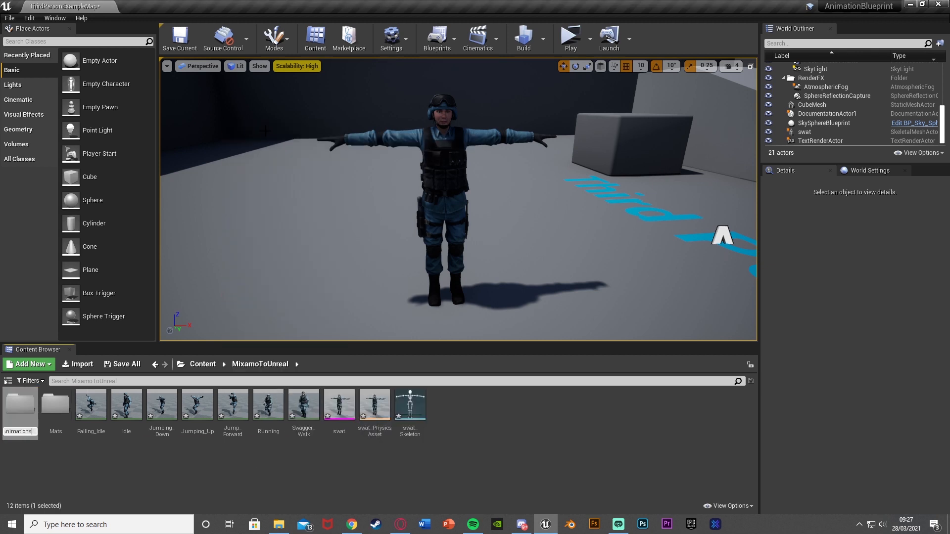
left_click(102, 414)
left_click(300, 413, "shift")
left_click_drag(301, 414, 14, 411)
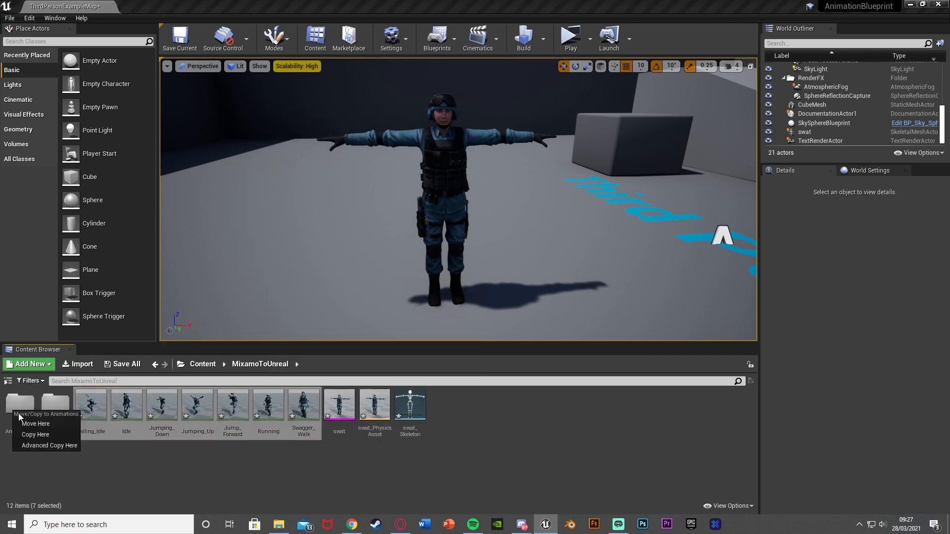
Step: Set the placed swat actor's animation mode to Use Animation Asset with Swagger_Walk as the animation to play
left_click(411, 144)
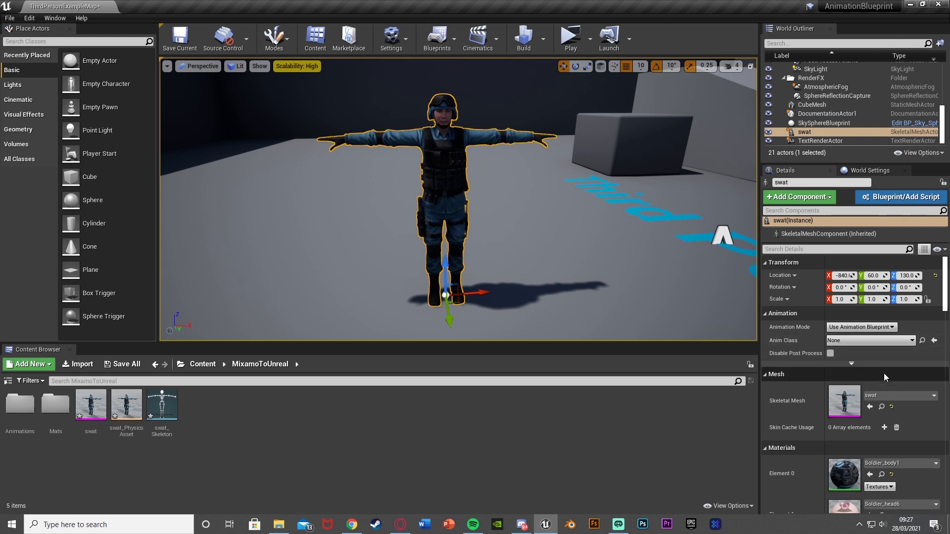
left_click(859, 327)
left_click(861, 342)
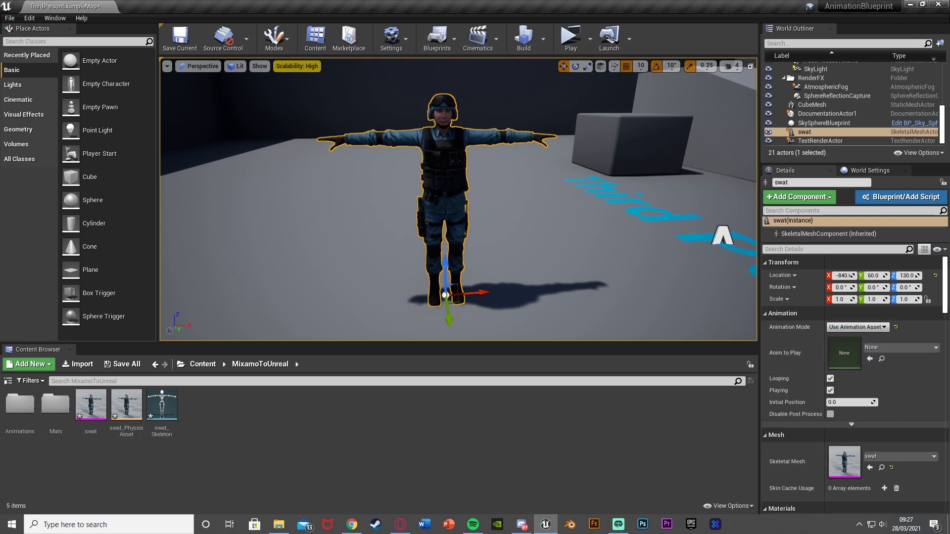
left_click(905, 348)
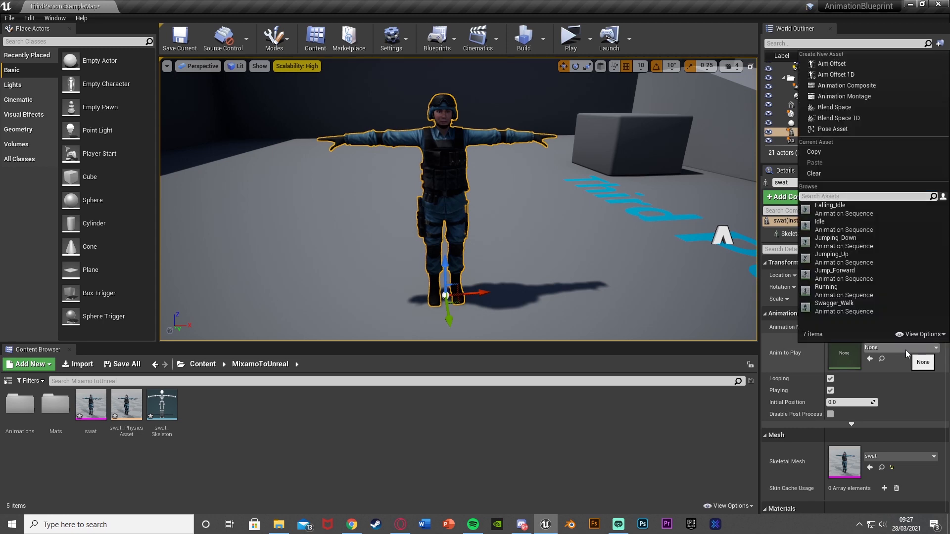
left_click(856, 302)
Step: Simulate the level to check the swat actor's walk animation, and stop the simulation
left_click(594, 40)
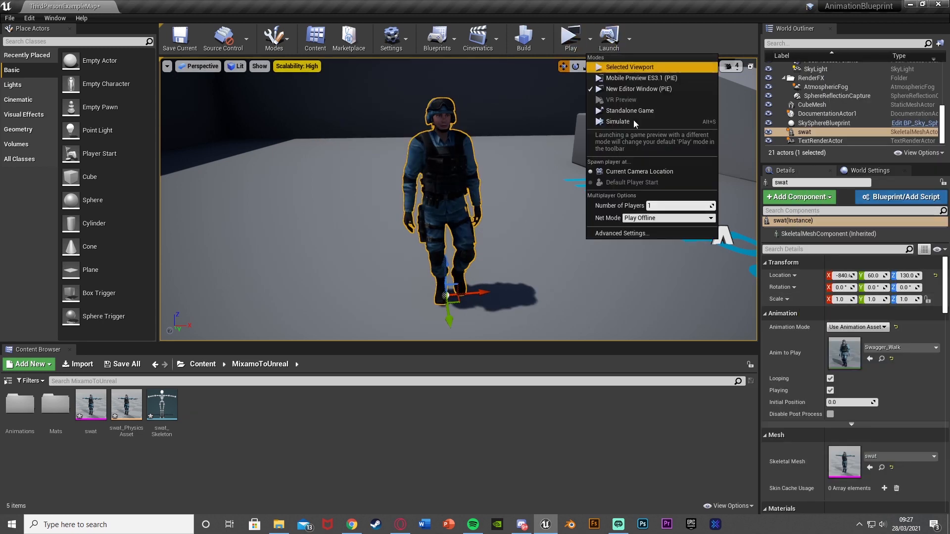
left_click(624, 119)
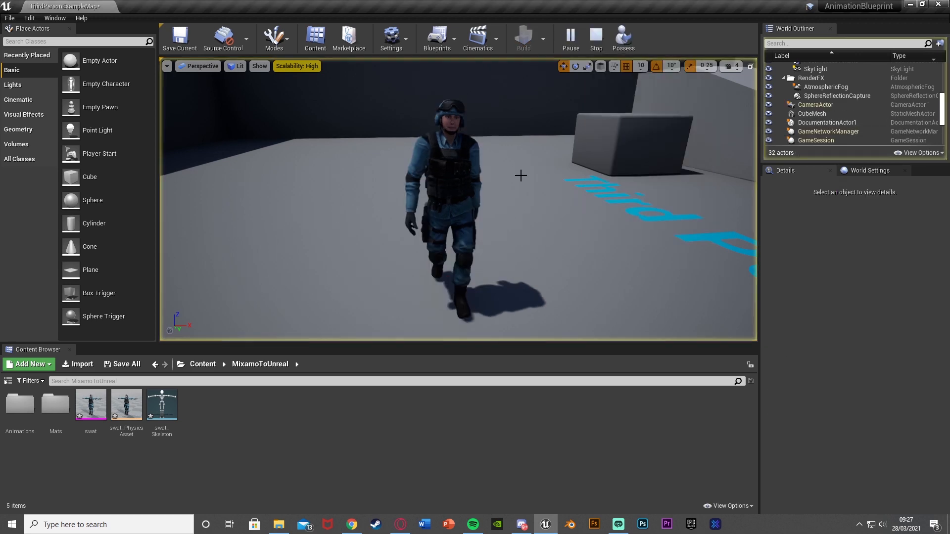
right_click_drag(416, 153, 487, 153)
key("Escape")
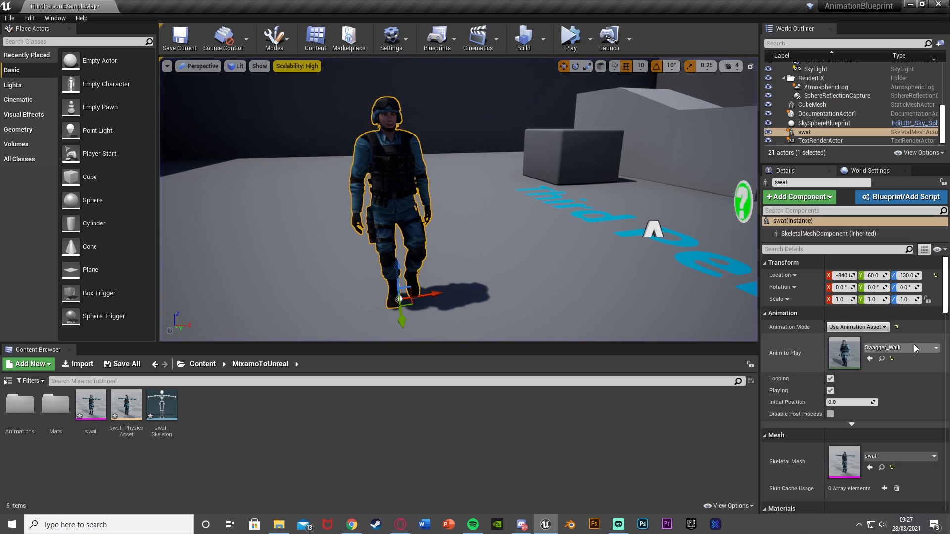
Step: Switch the swat actor's animation to Running and simulate the level to check it from several angles
left_click(890, 349)
left_click(843, 291)
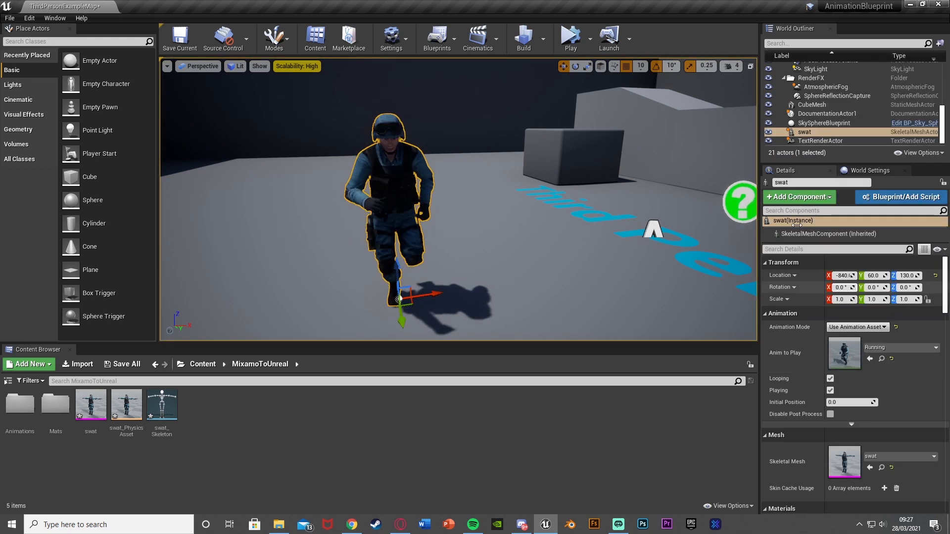
left_click(571, 39)
right_click_drag(425, 158, 509, 159)
left_click_drag(526, 153, 445, 153, "alt")
key("Escape")
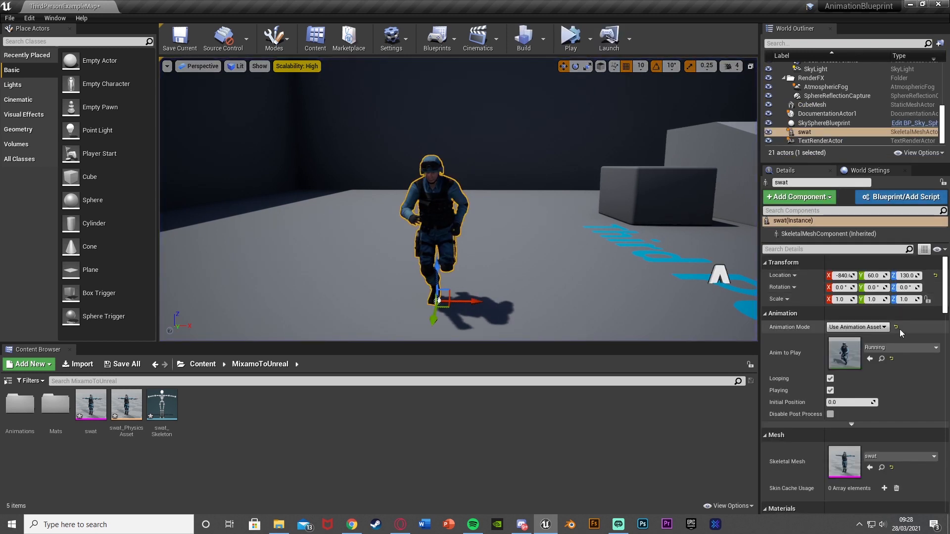
Step: Set the swat actor's animation to Idle, simulate the level to check it, and stop the simulation
left_click(885, 350)
left_click(866, 229)
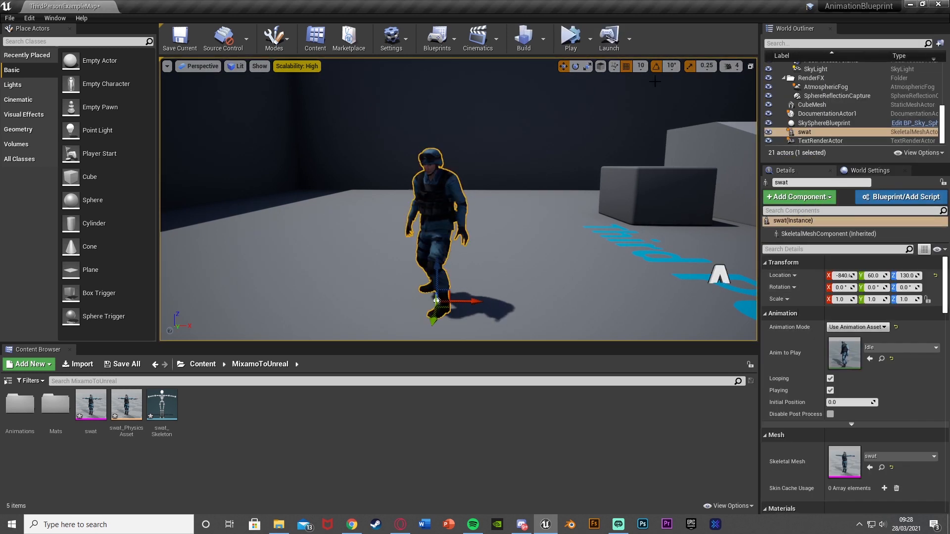
left_click(570, 38)
right_click_drag(566, 205, 569, 207)
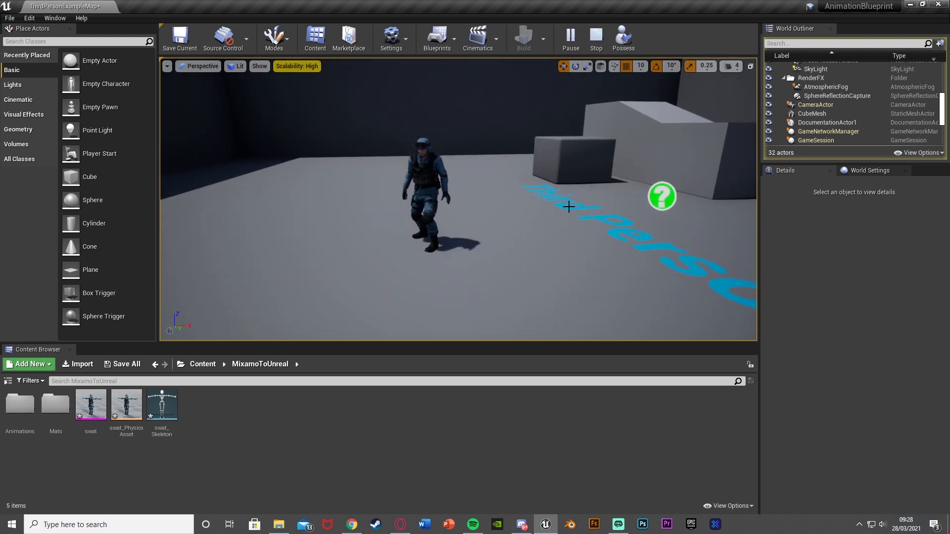
key("Escape")
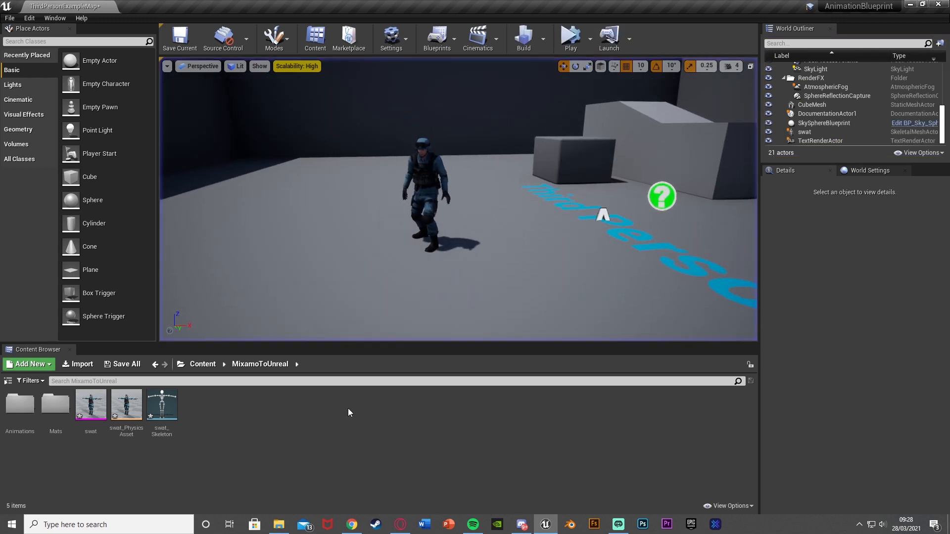
Step: Open SwatAnimBP from the Swat Animations folder, examine its AnimGraph and Locomotion SM state machine, and close it
left_click(203, 364)
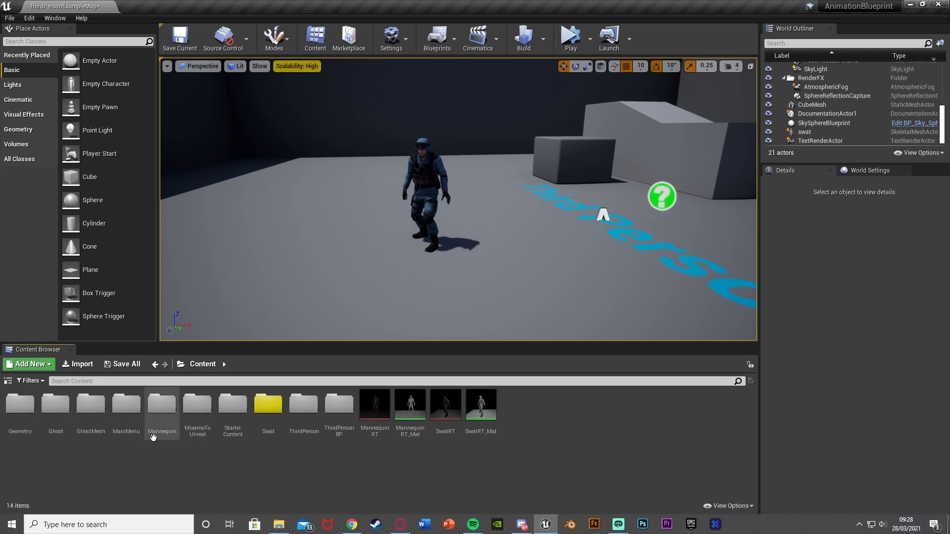
double_click(270, 406)
double_click(22, 411)
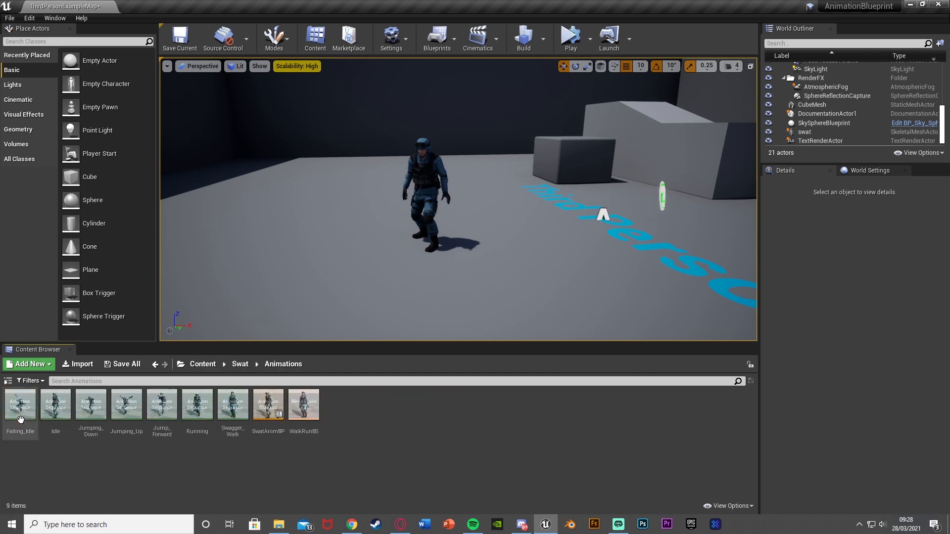
double_click(268, 408)
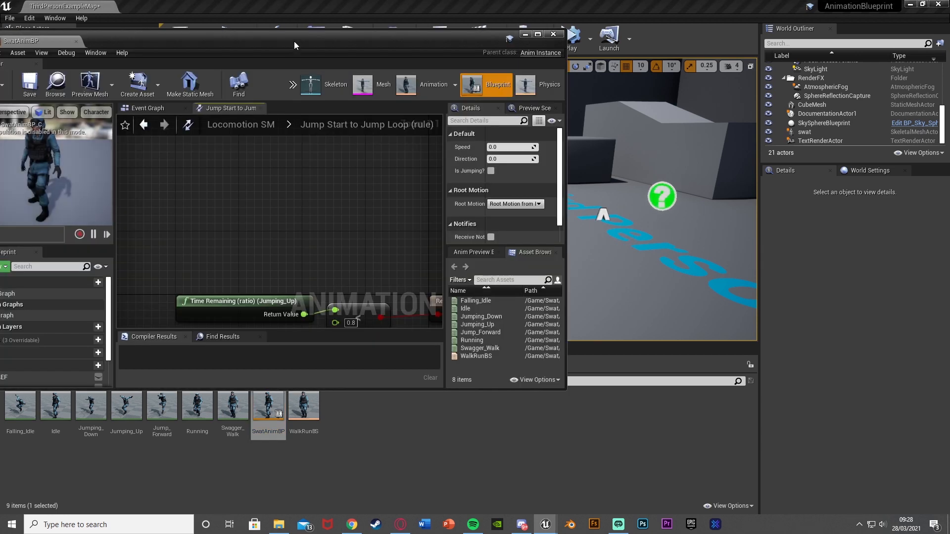
double_click(294, 40)
left_click(416, 90)
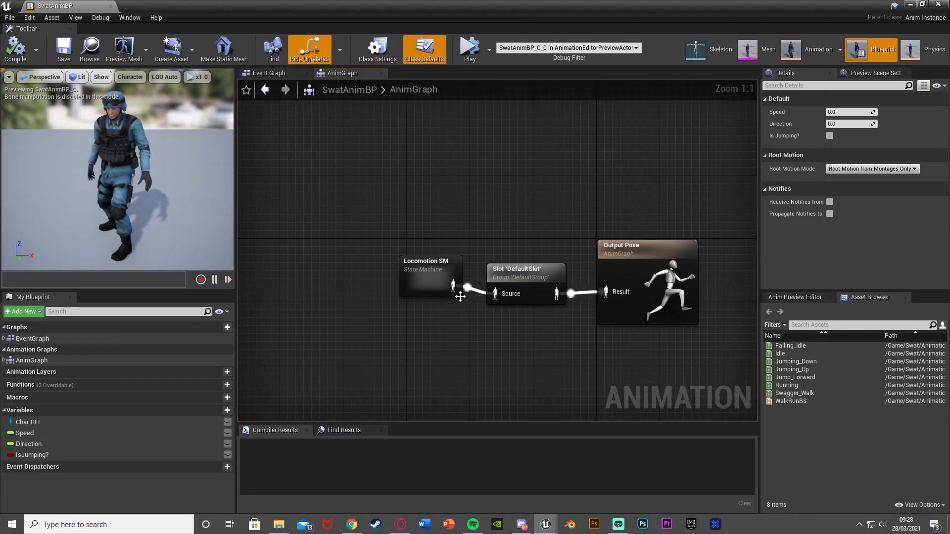
double_click(434, 275)
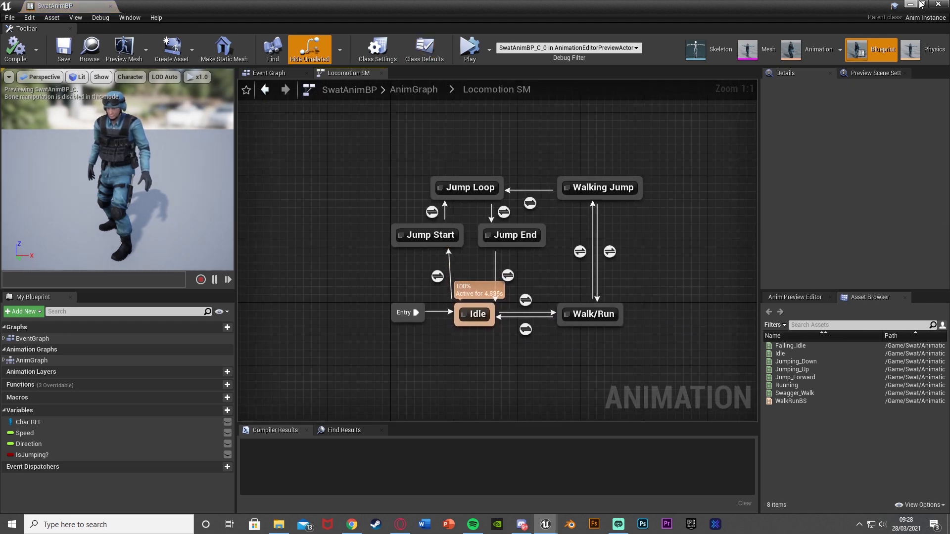
left_click(938, 4)
Step: Play the level in a new editor window and move the swat character around to check its walk and run animations
left_click(589, 40)
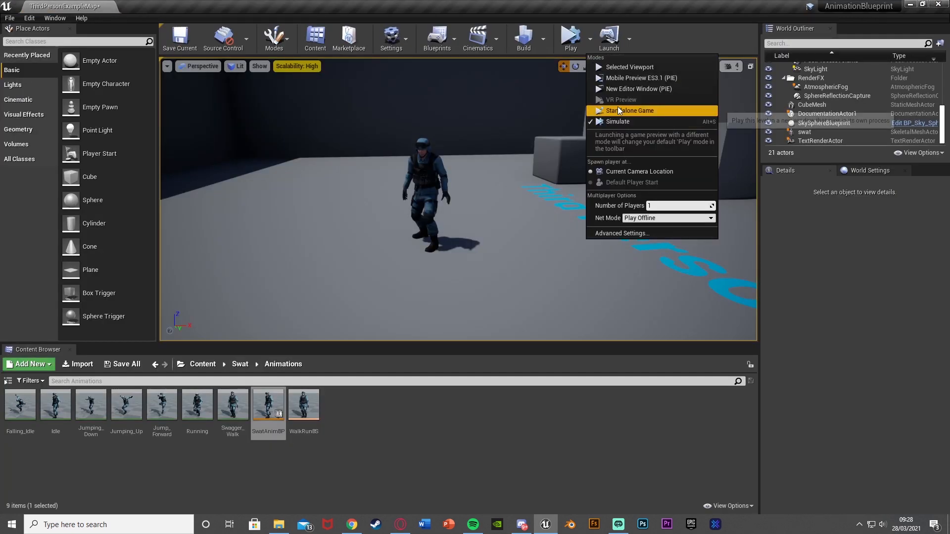
left_click(624, 90)
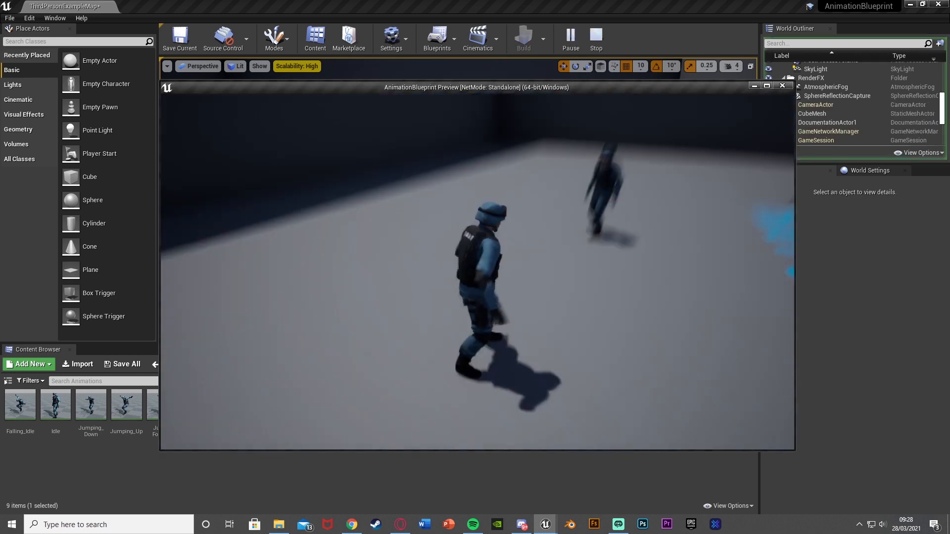
key("w")
key("s")
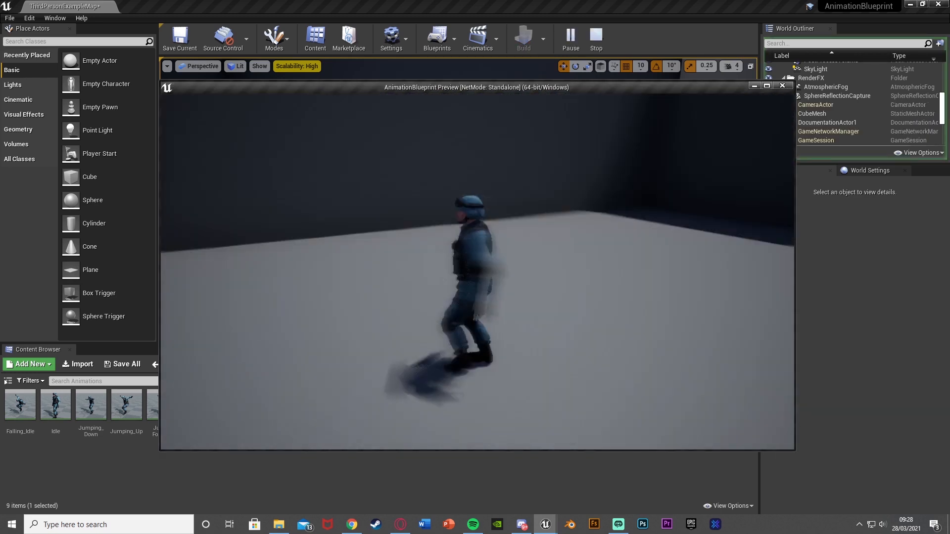
key("w")
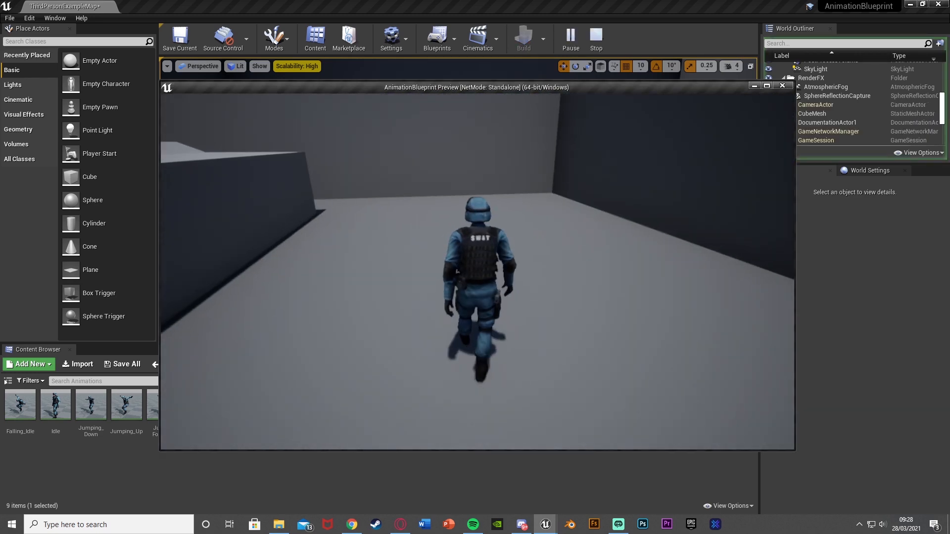
key("w")
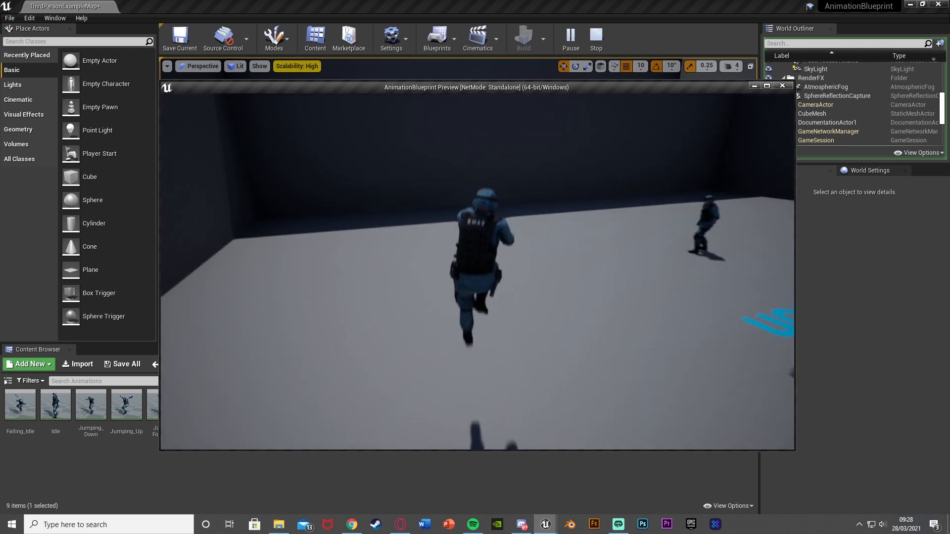
Step: Make the swat character jump several times to check its jump animations, and end the play session
key("space")
key("space")
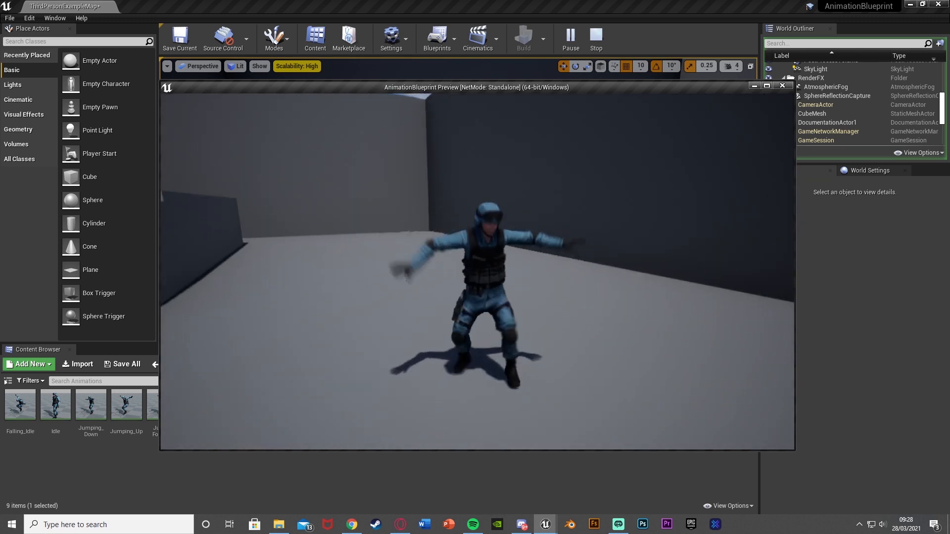
key("space")
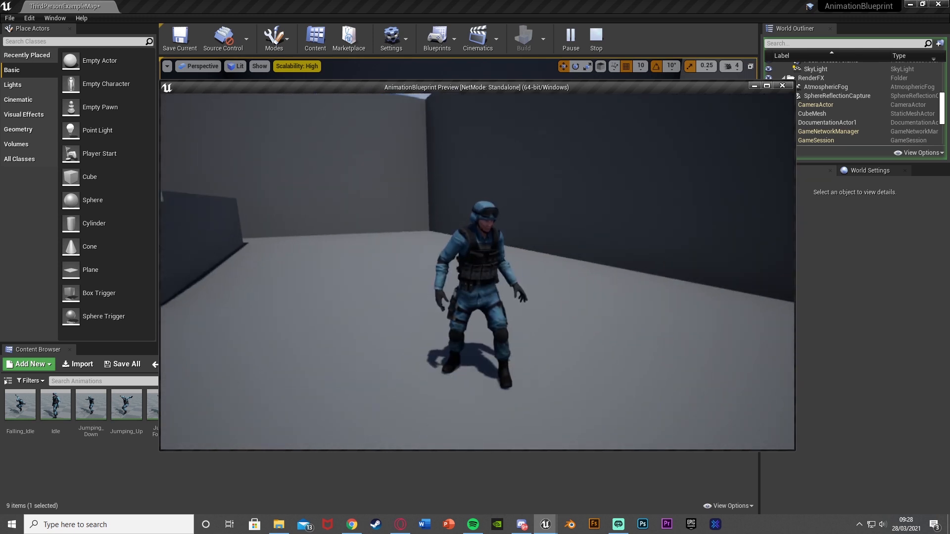
key("Escape")
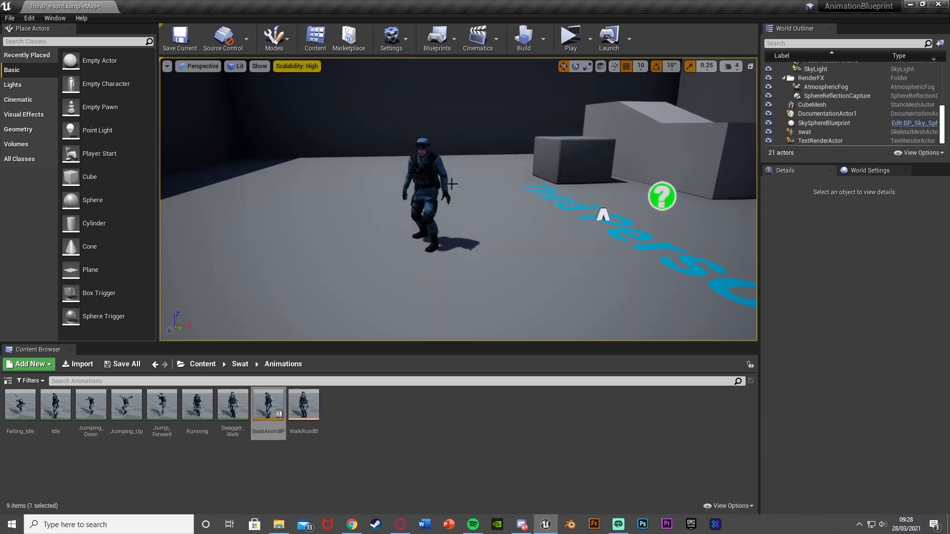
Step: Examine the swat actor in the level up close and from different angles
key("w")
mouse_move(469, 158)
right_mouse_down()
mouse_move(495, 151)
mouse_move(411, 149)
mouse_move(499, 151)
mouse_move(459, 158)
right_mouse_up()
key("w")
key("s")
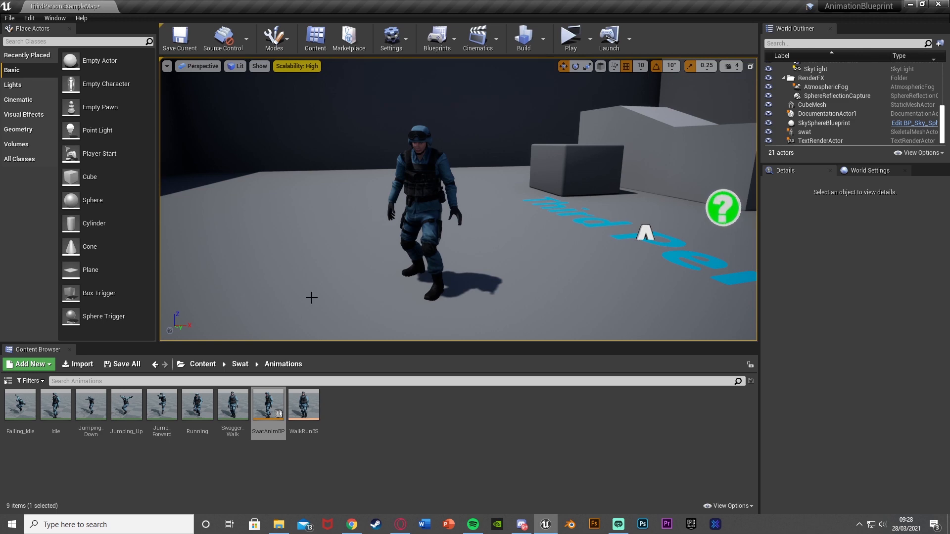
key("a")
mouse_move(453, 194)
right_mouse_down()
mouse_move(514, 190)
mouse_move(426, 195)
mouse_move(494, 188)
mouse_move(425, 194)
mouse_move(455, 212)
mouse_move(472, 194)
right_mouse_up()
key("d")
key("a")
key("a")
key("d")
Step: Simulate the level and check the swat actor's animation close up in a full-screen viewport
left_click(595, 32)
left_click(619, 126)
key("d")
key("w")
key("F11")
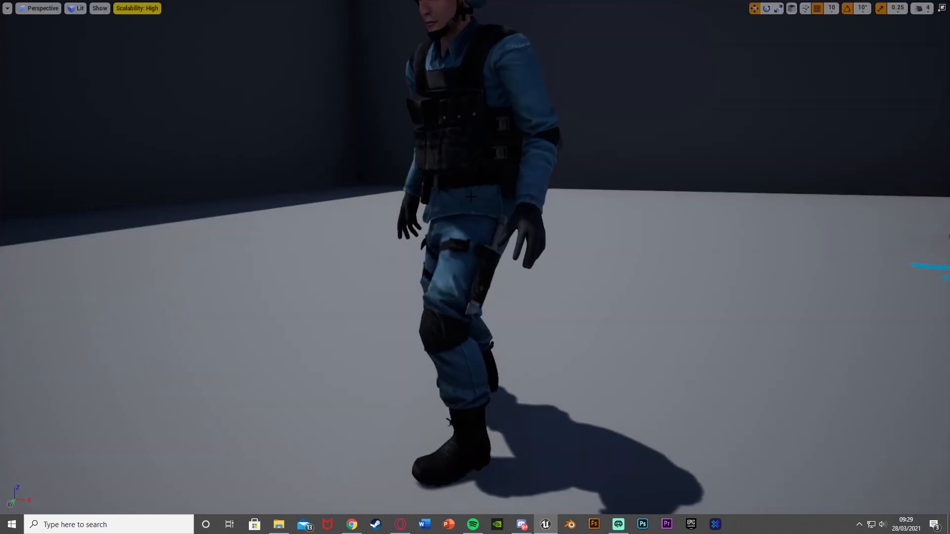
key("s")
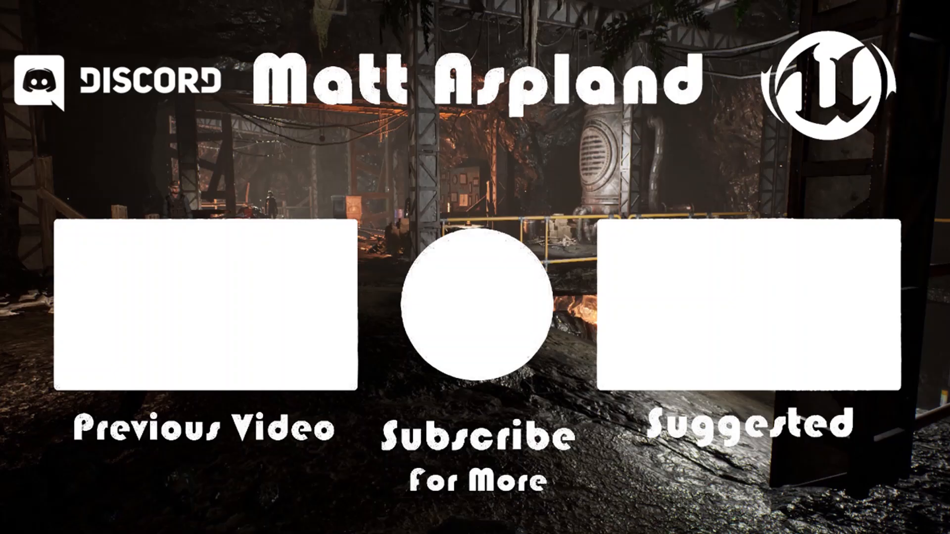